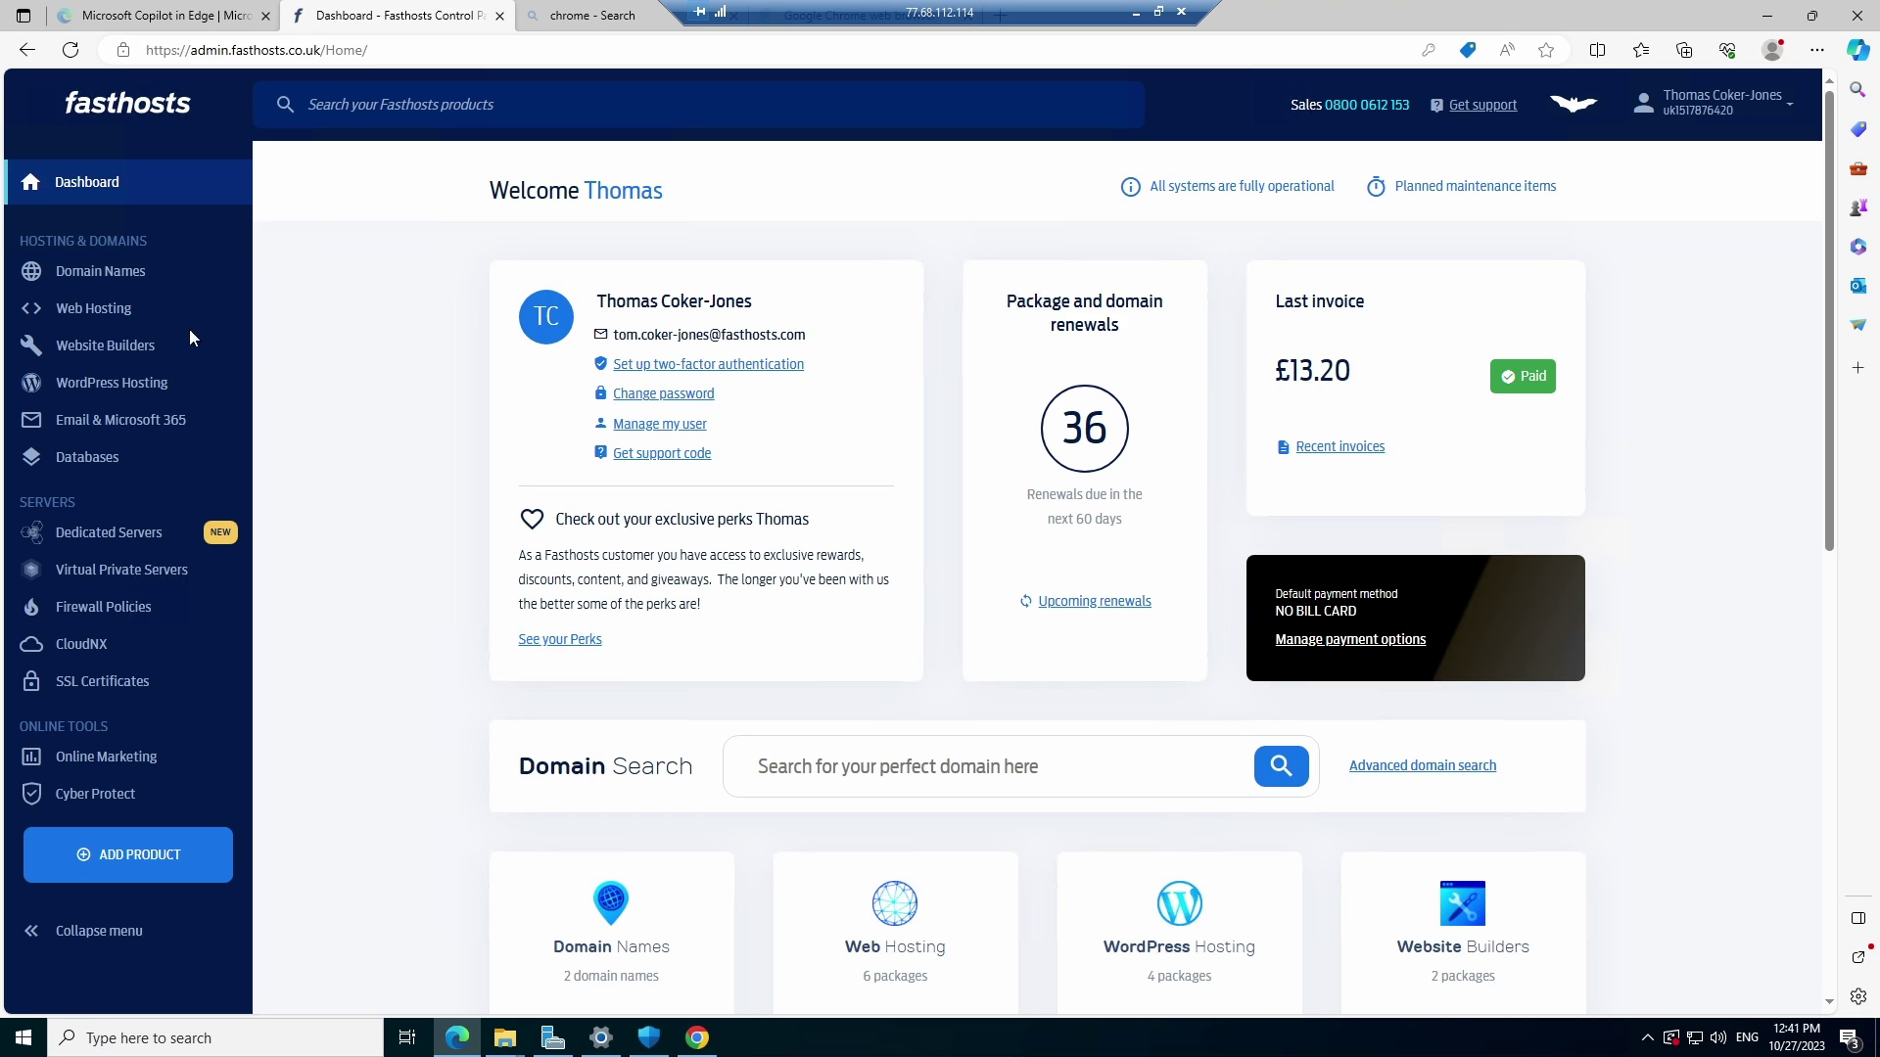
Open fhtechtips.co.uk's Advanced DNS records and inspect its autodiscover CNAME entry
left_click(117, 274)
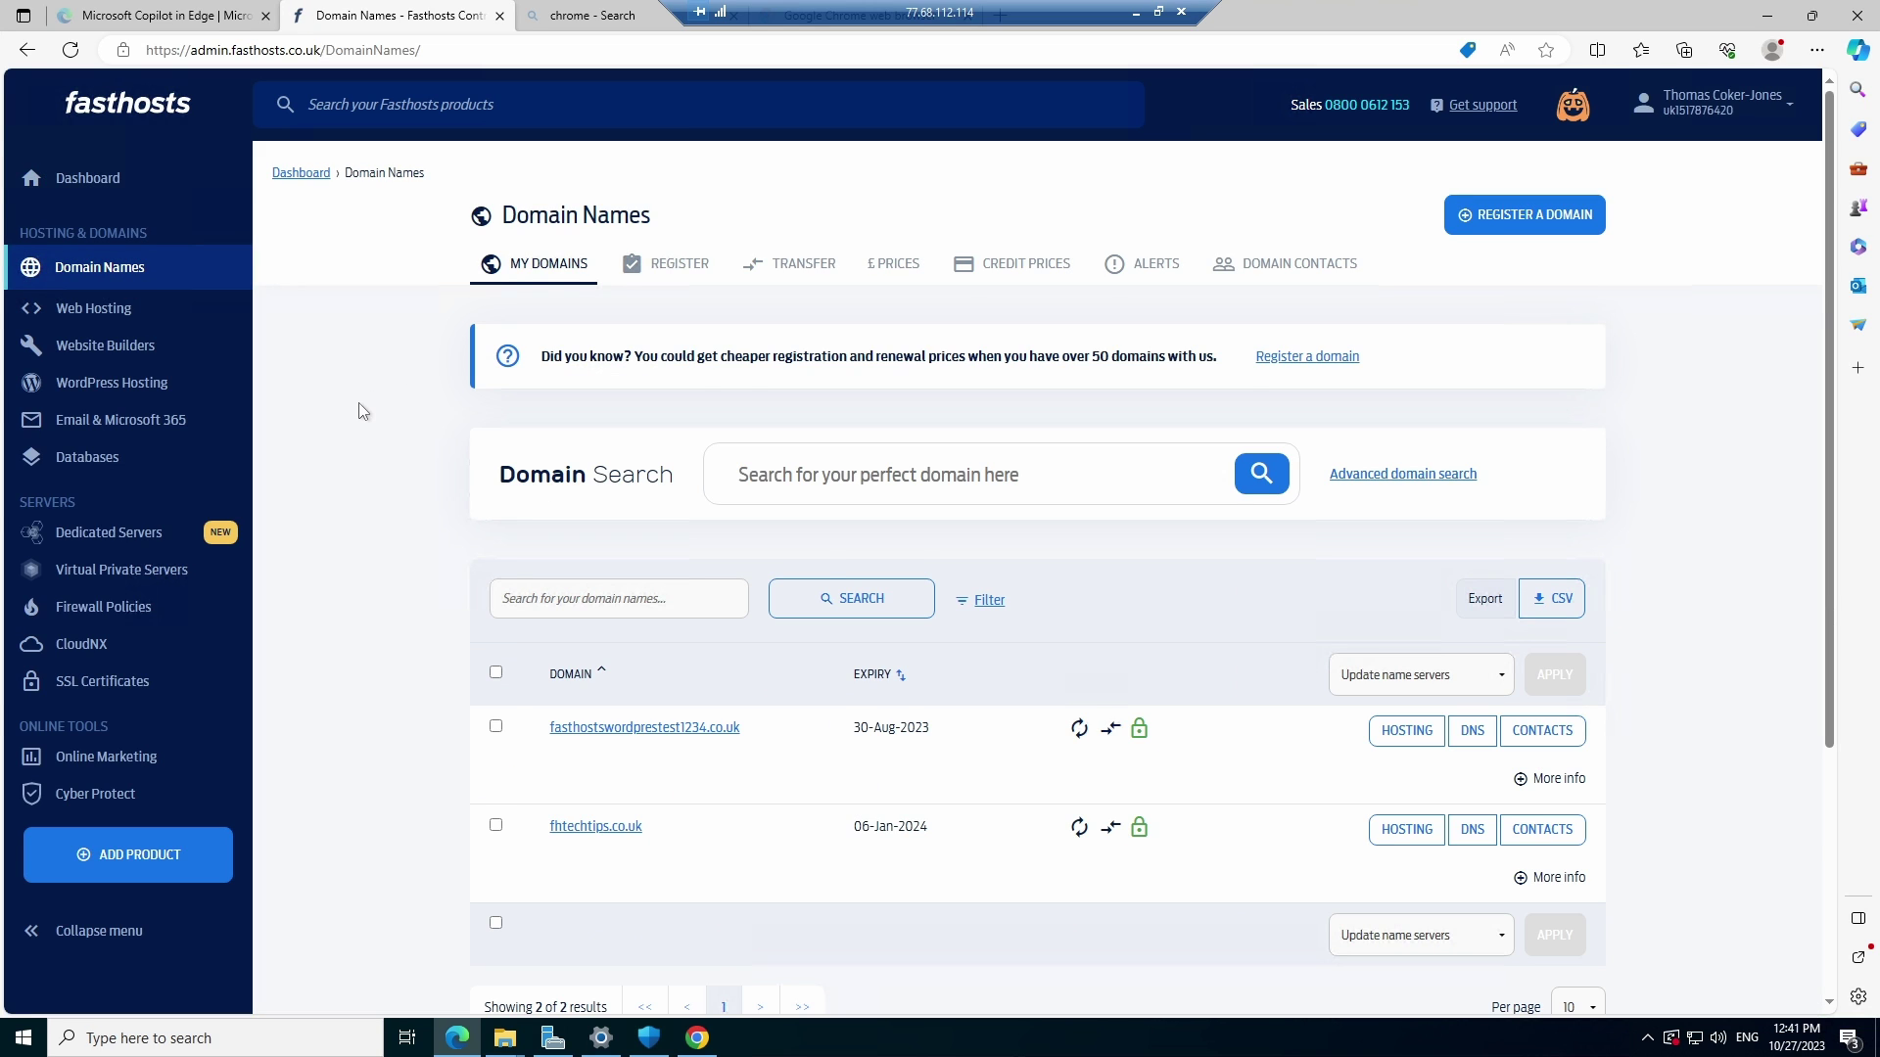
scroll(372, 411, "down", 2)
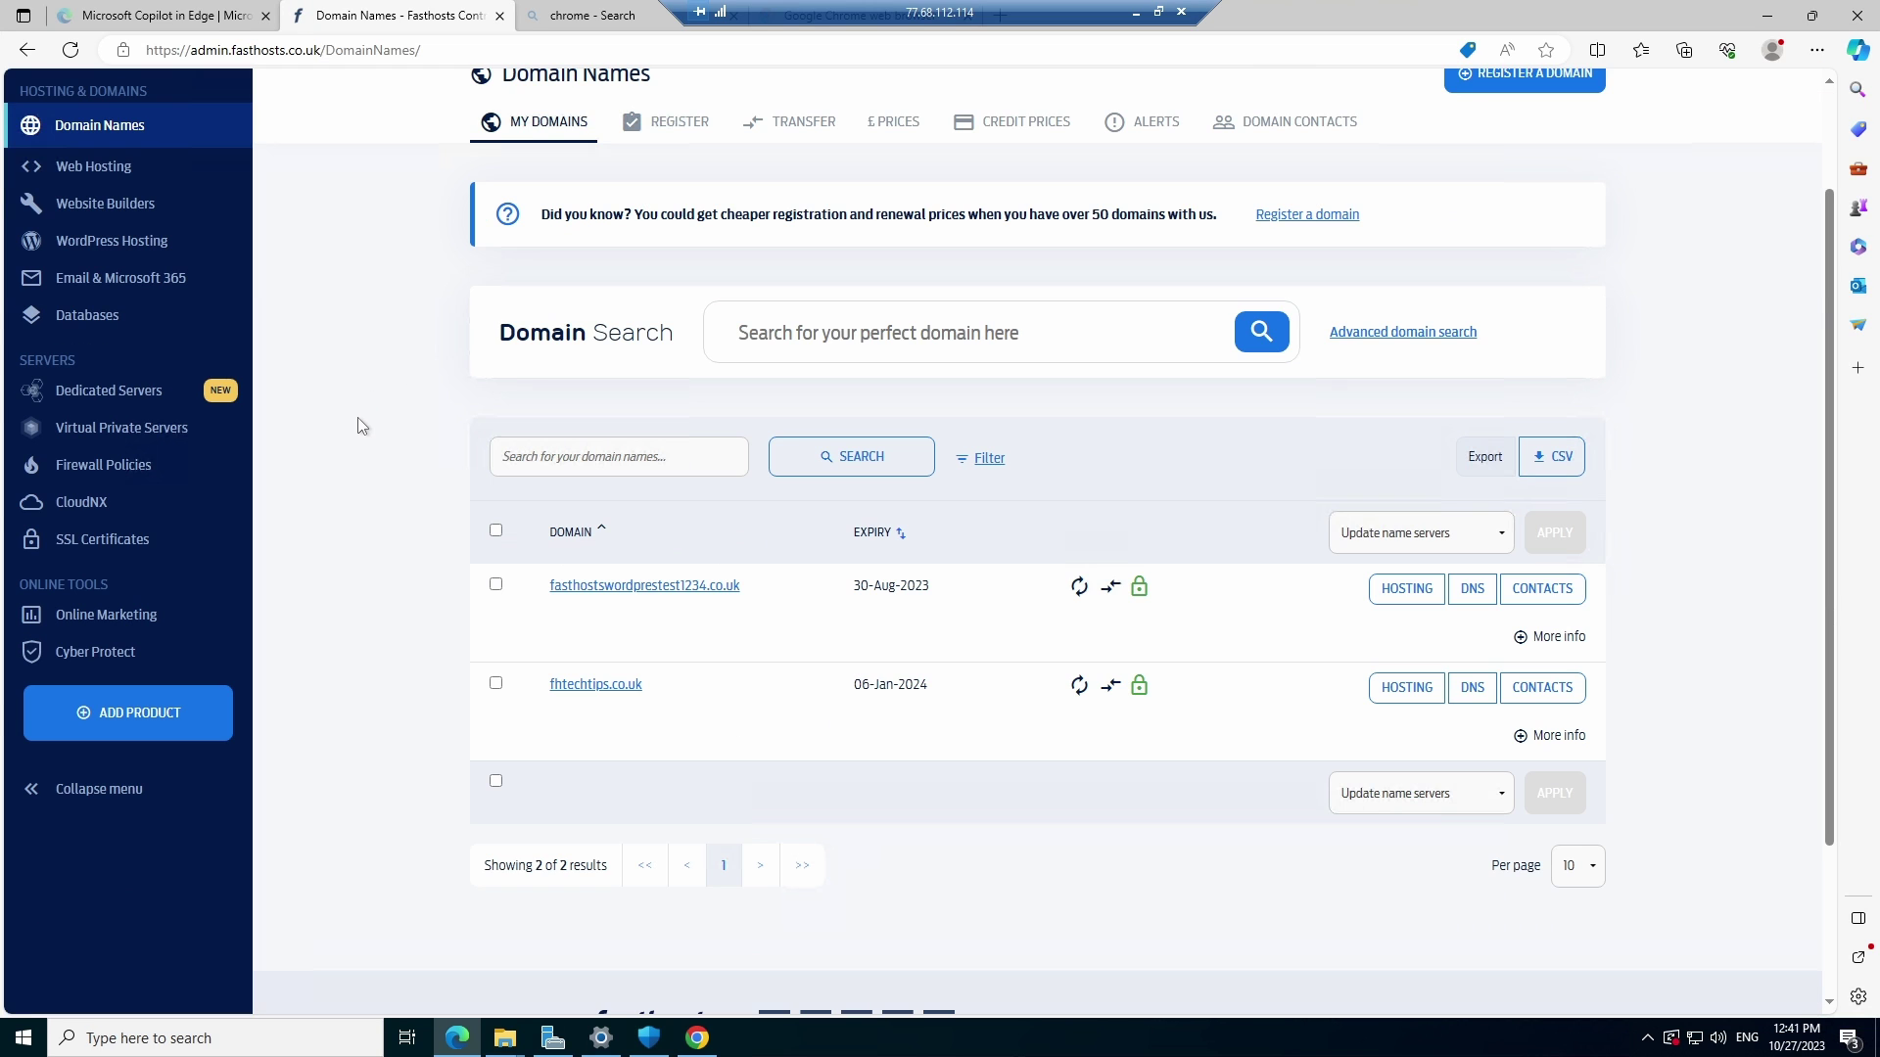
left_click(612, 686)
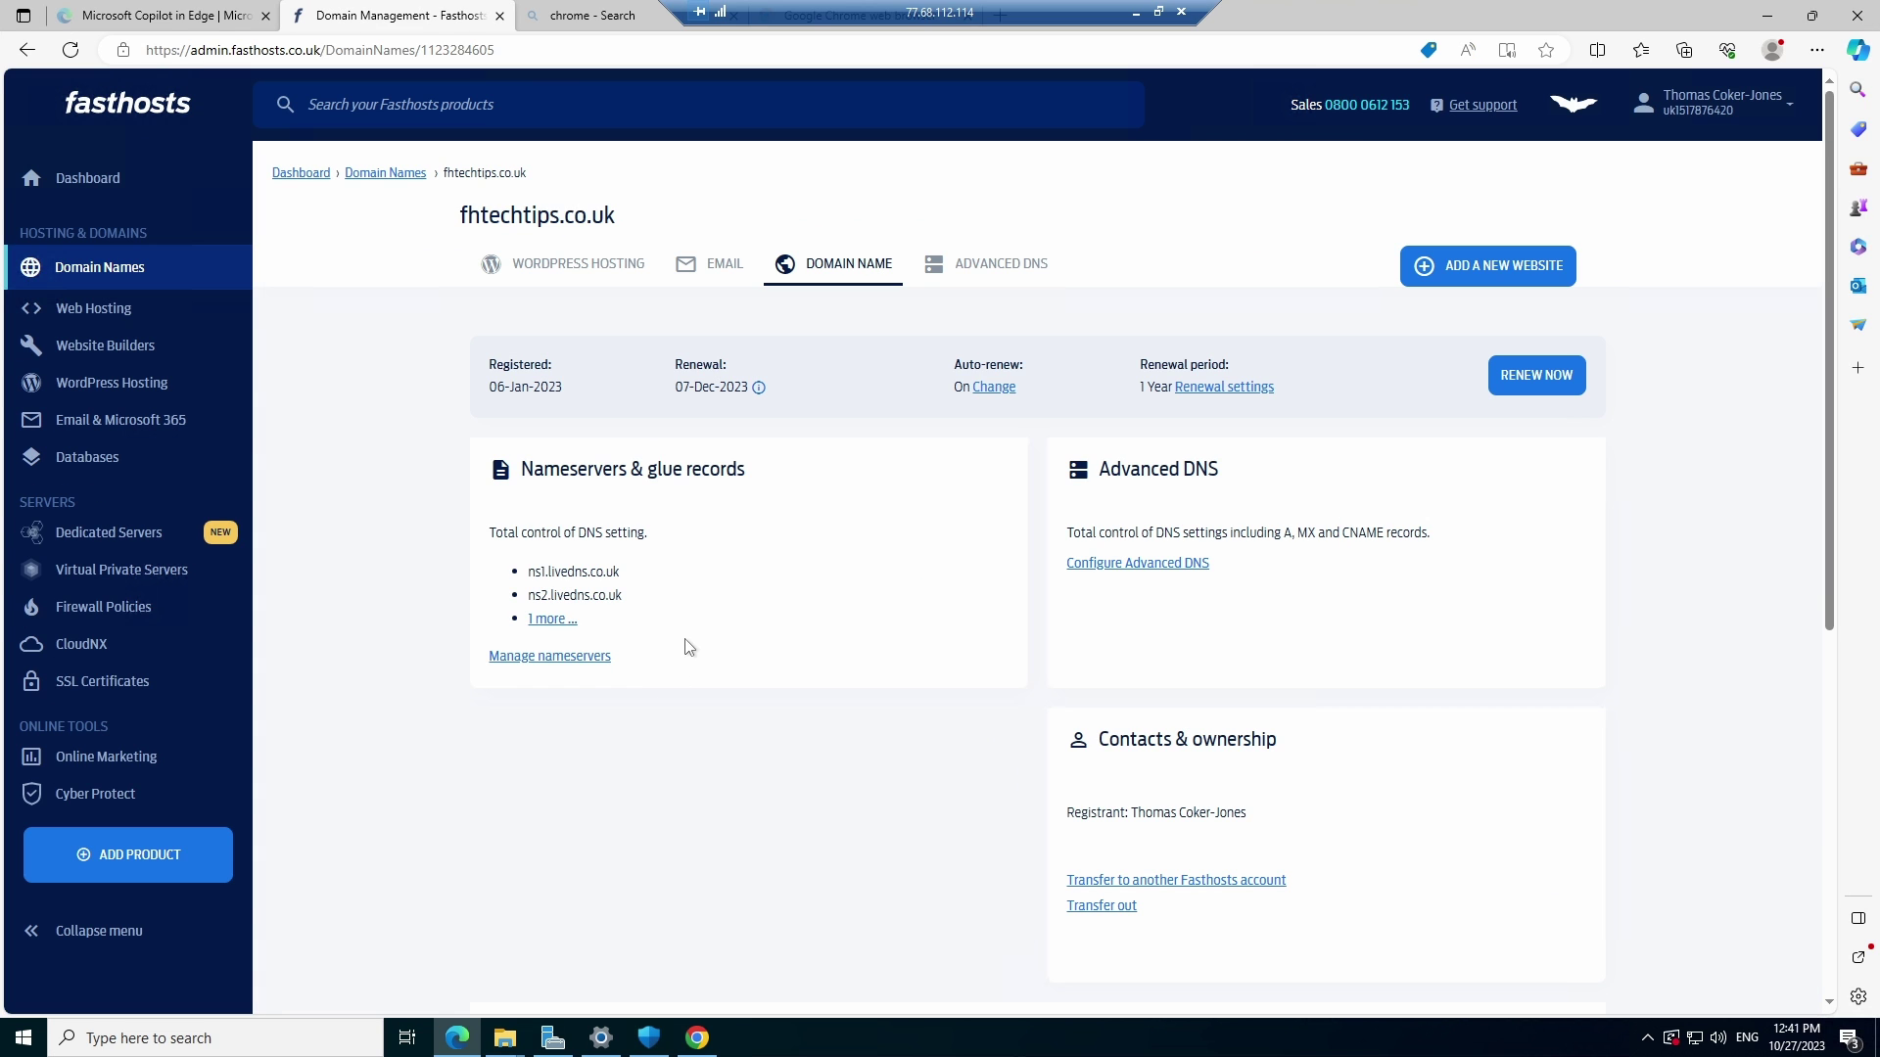
left_click(979, 275)
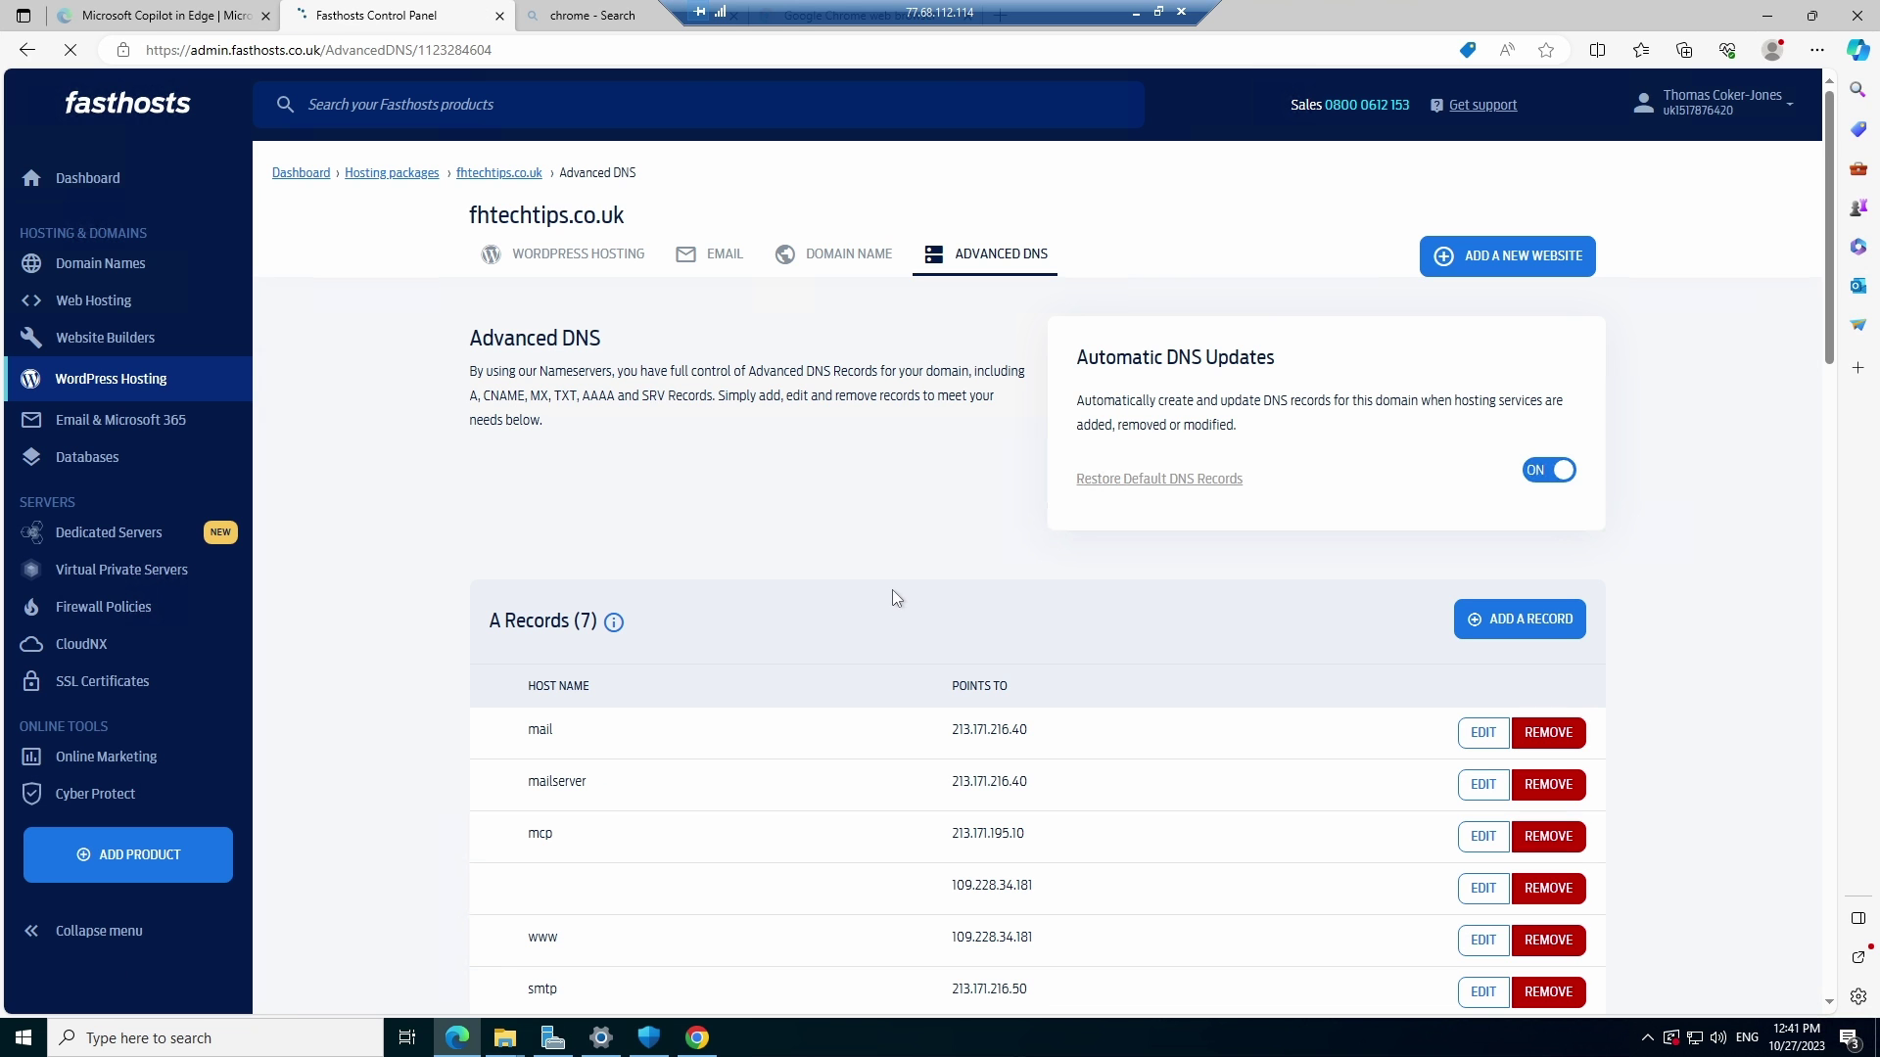
middle_click(402, 533)
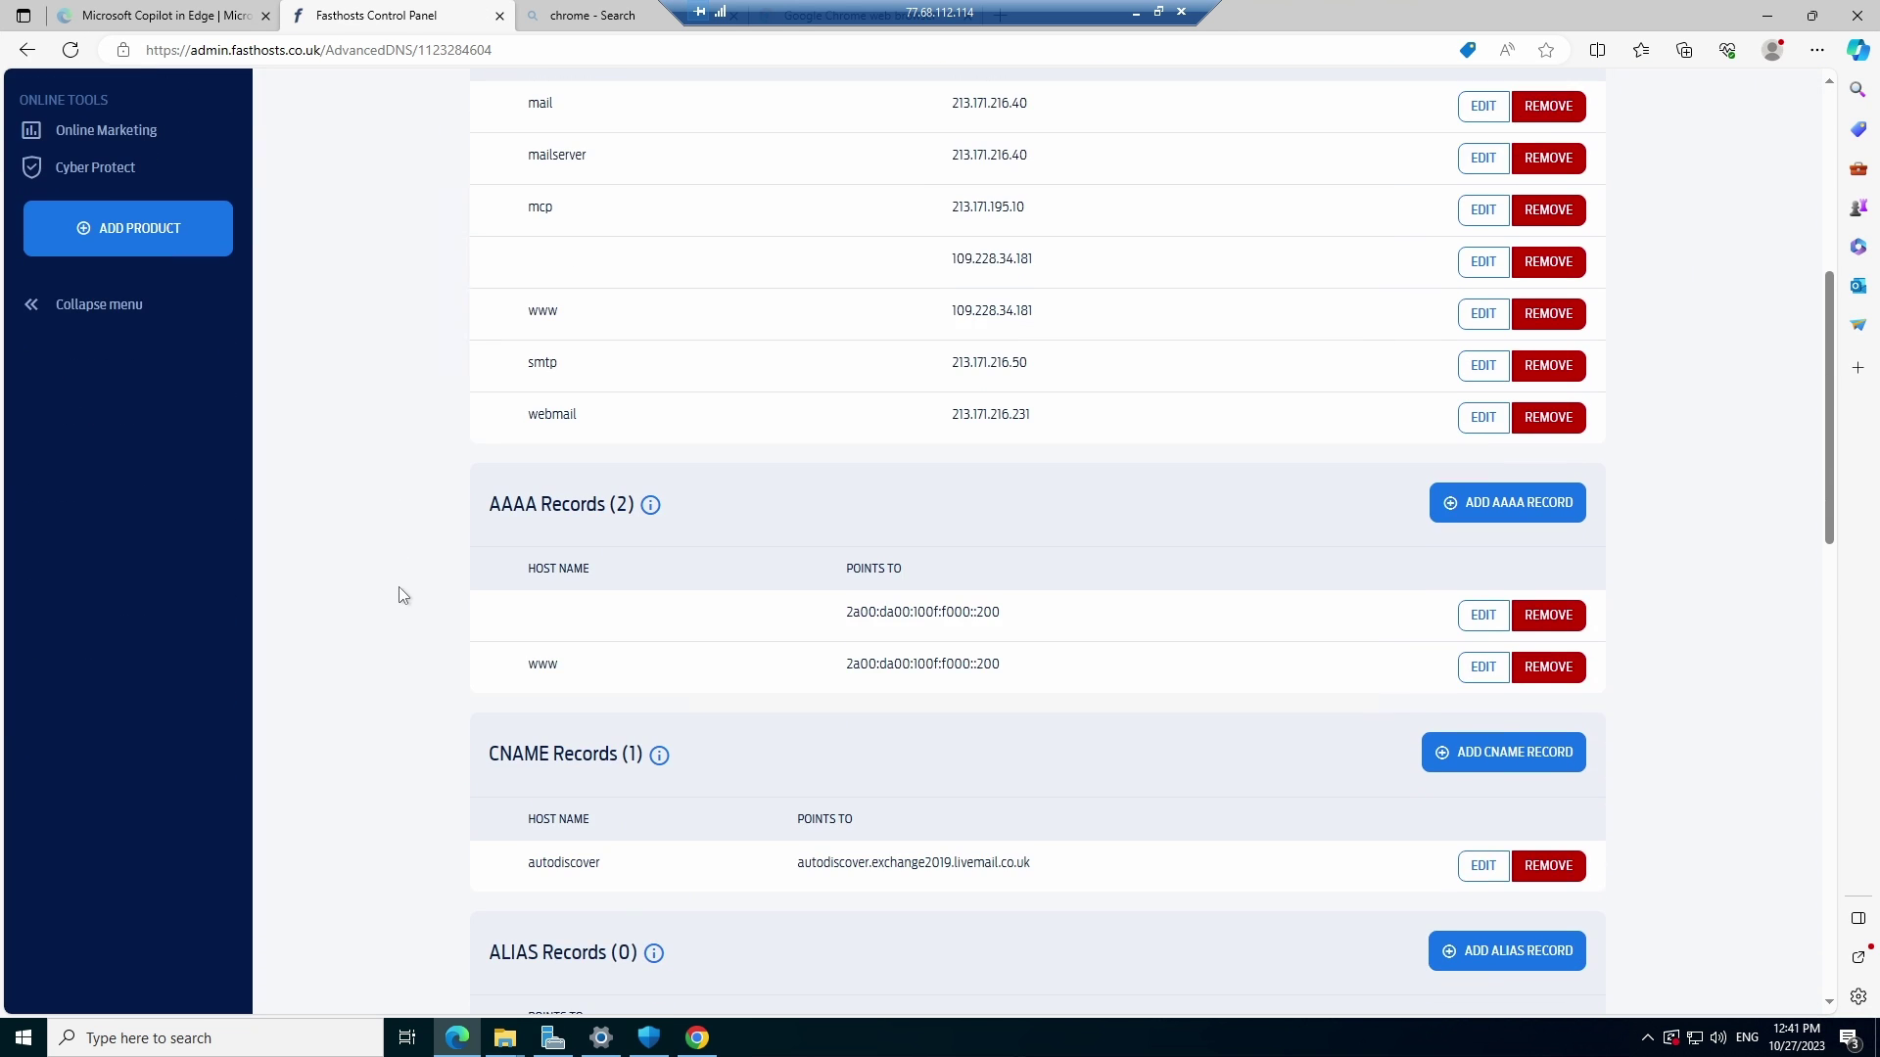
left_click(562, 650)
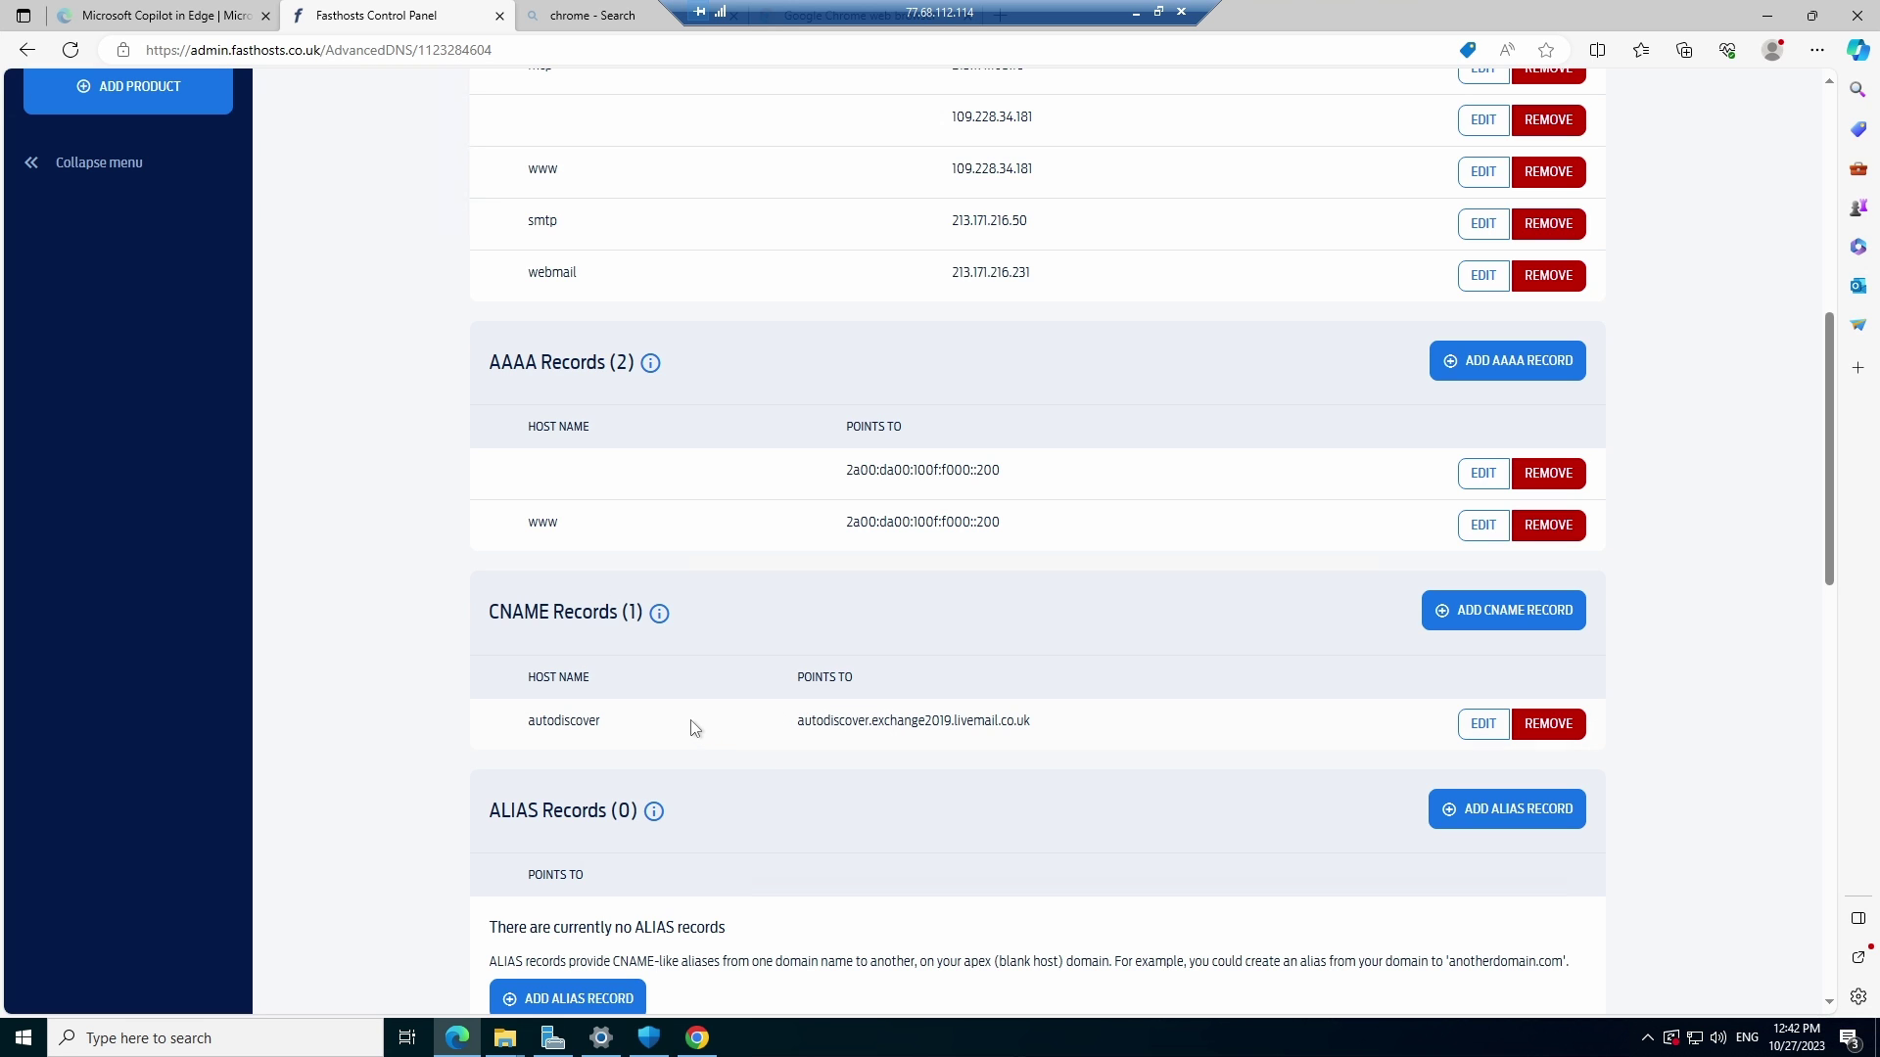
List the fhtechtips.co.uk mailboxes, including the 100GB Exchange mailbox, then bring up Windows search
scroll(411, 503, "up", 8)
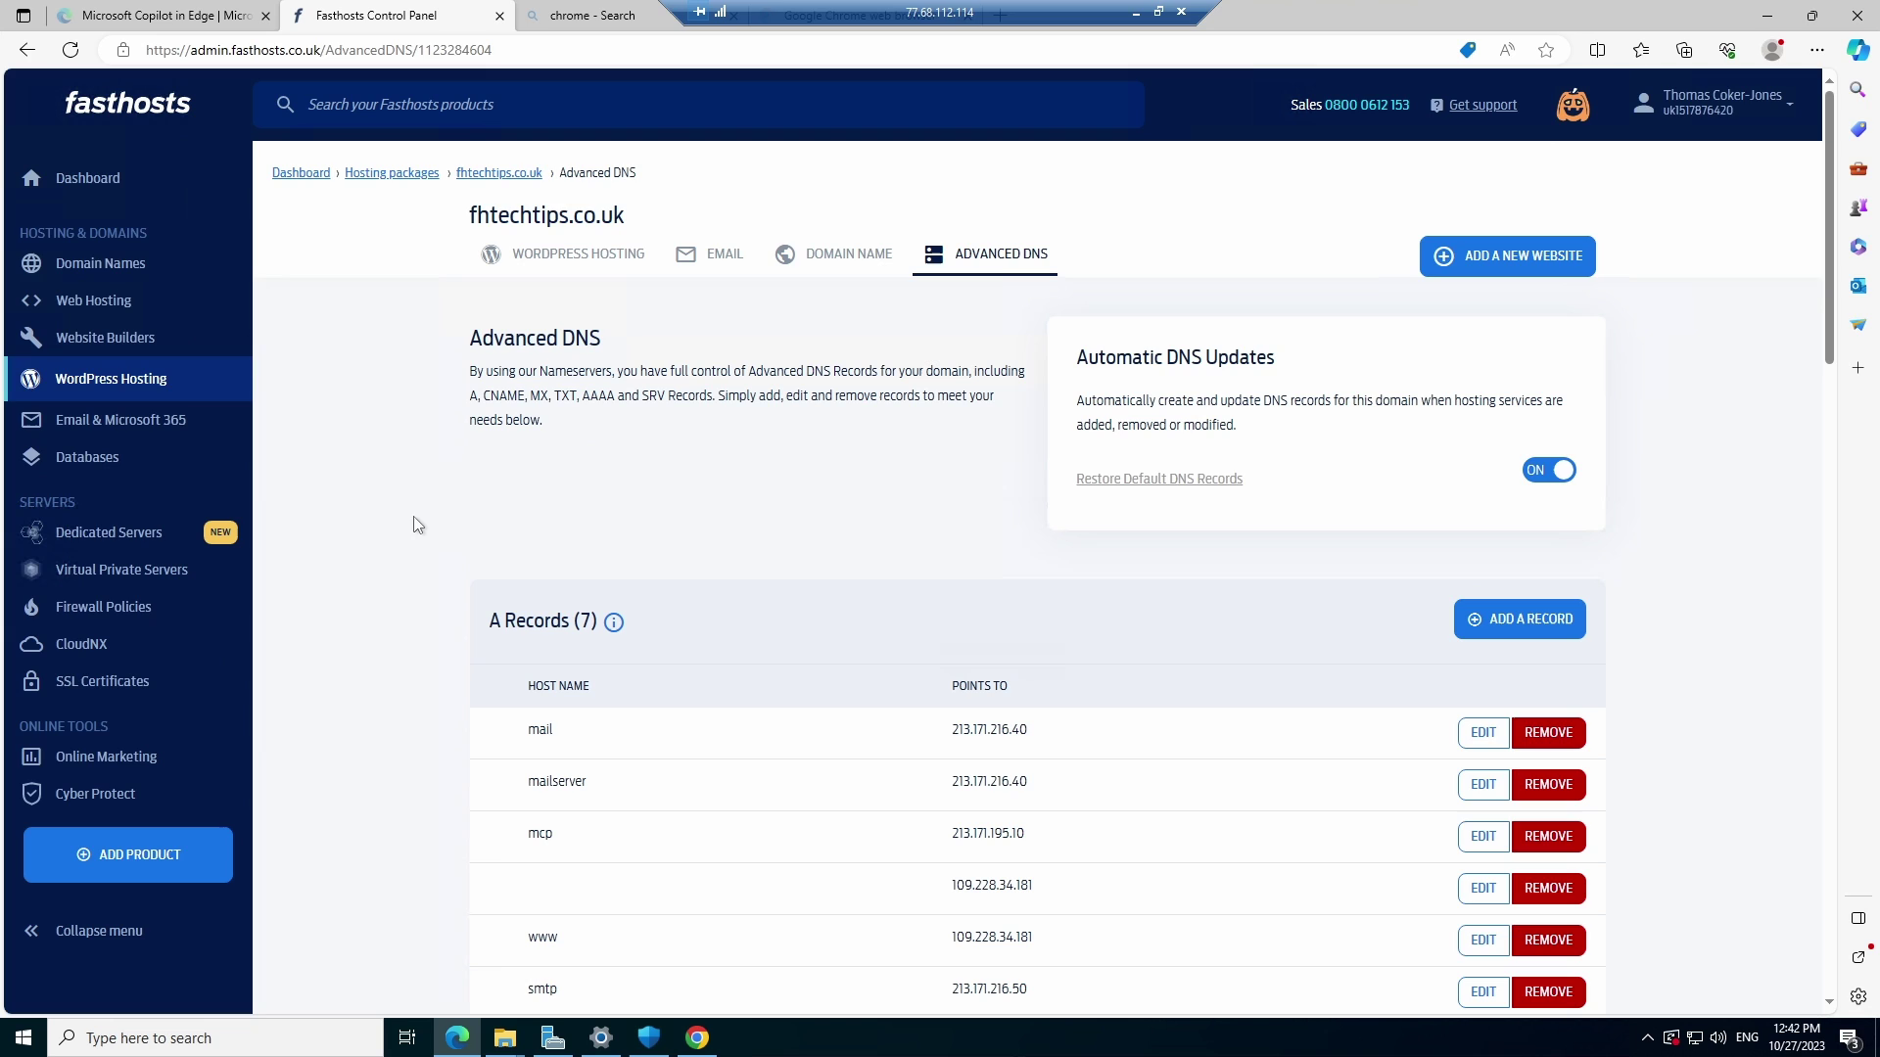
left_click(725, 259)
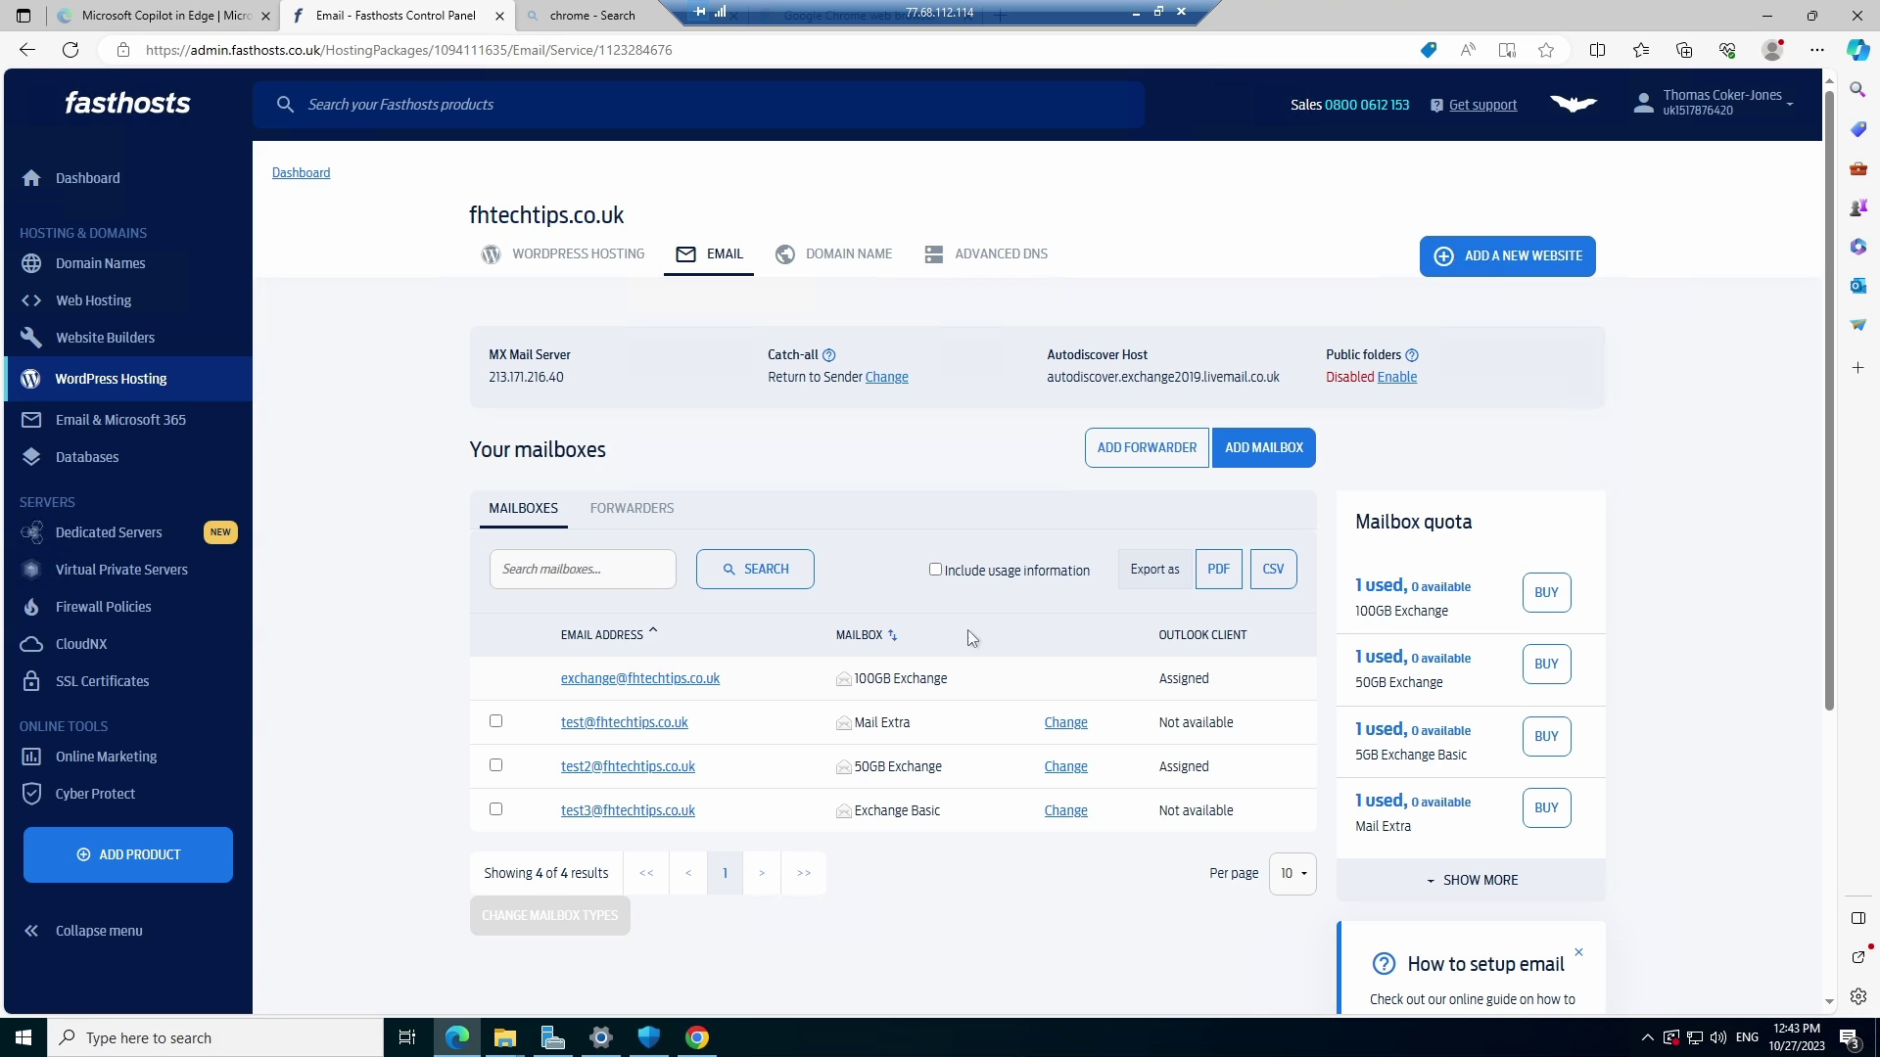
left_click(286, 1043)
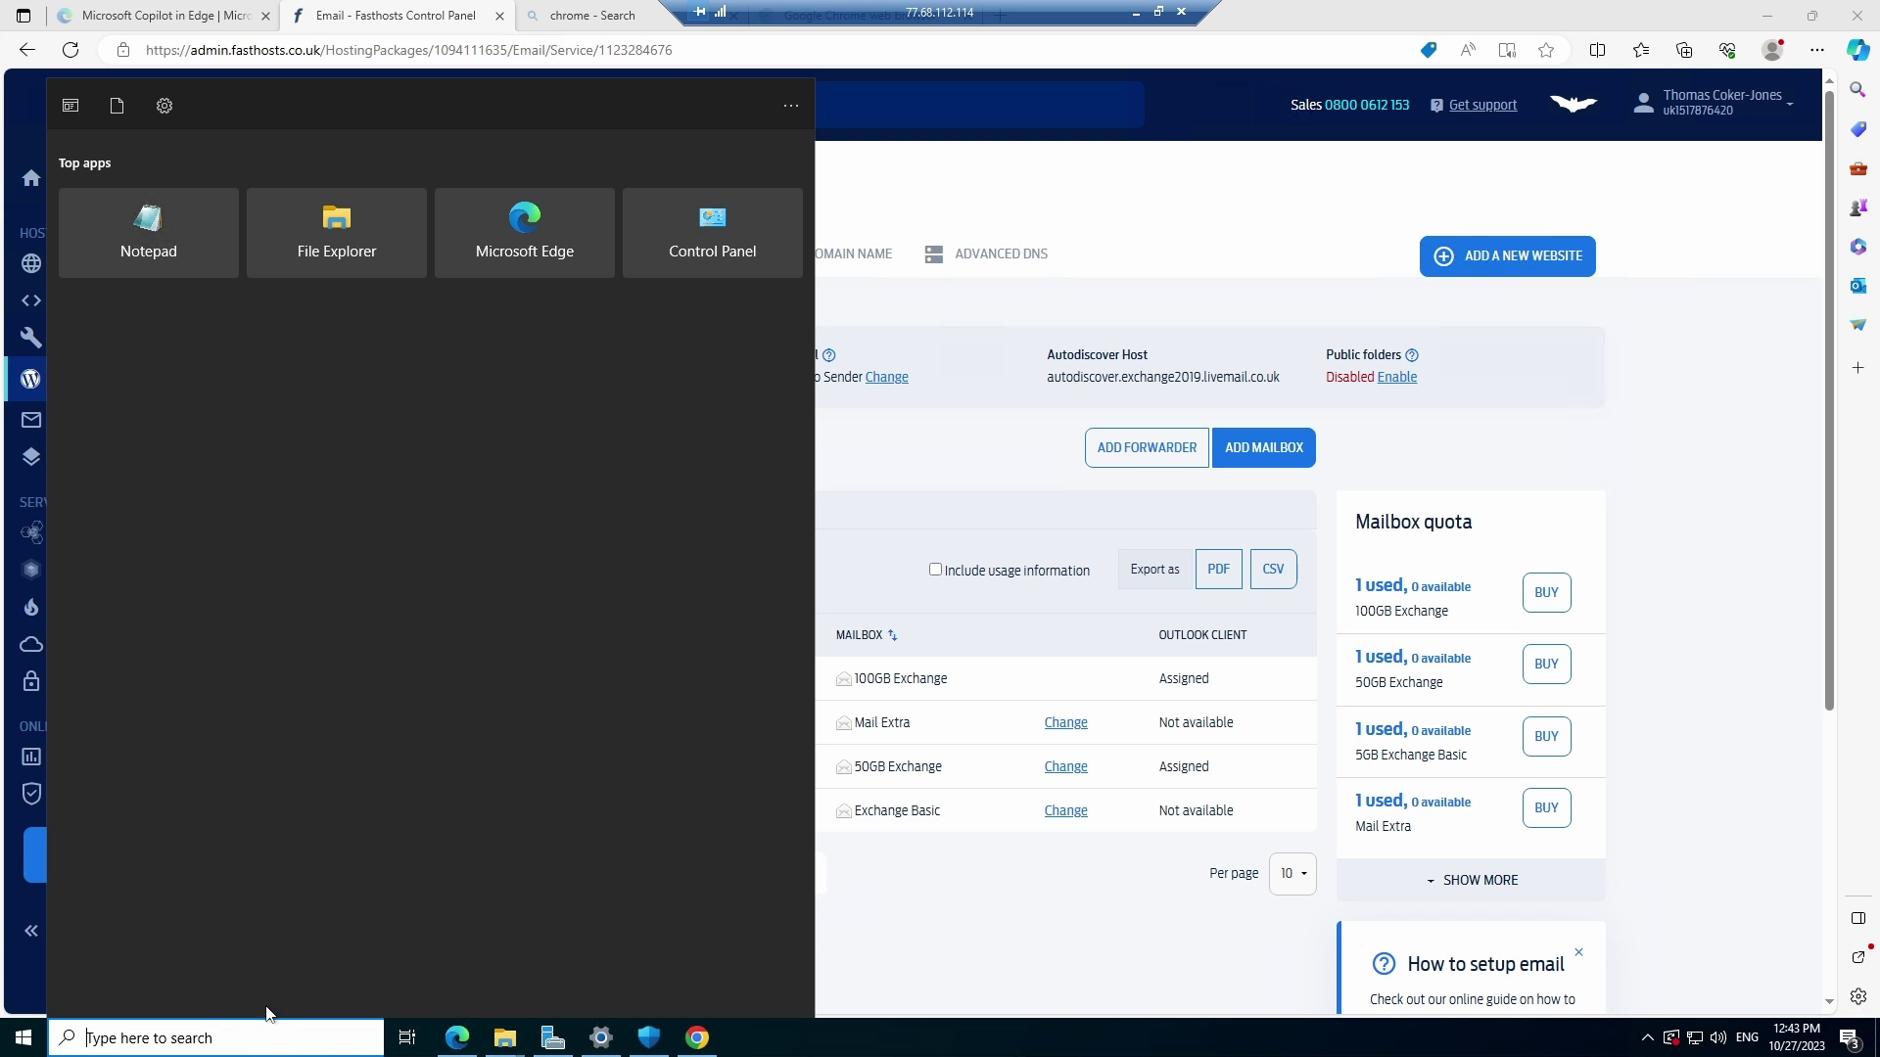
Search 'out' and launch Outlook from the best match
type("out")
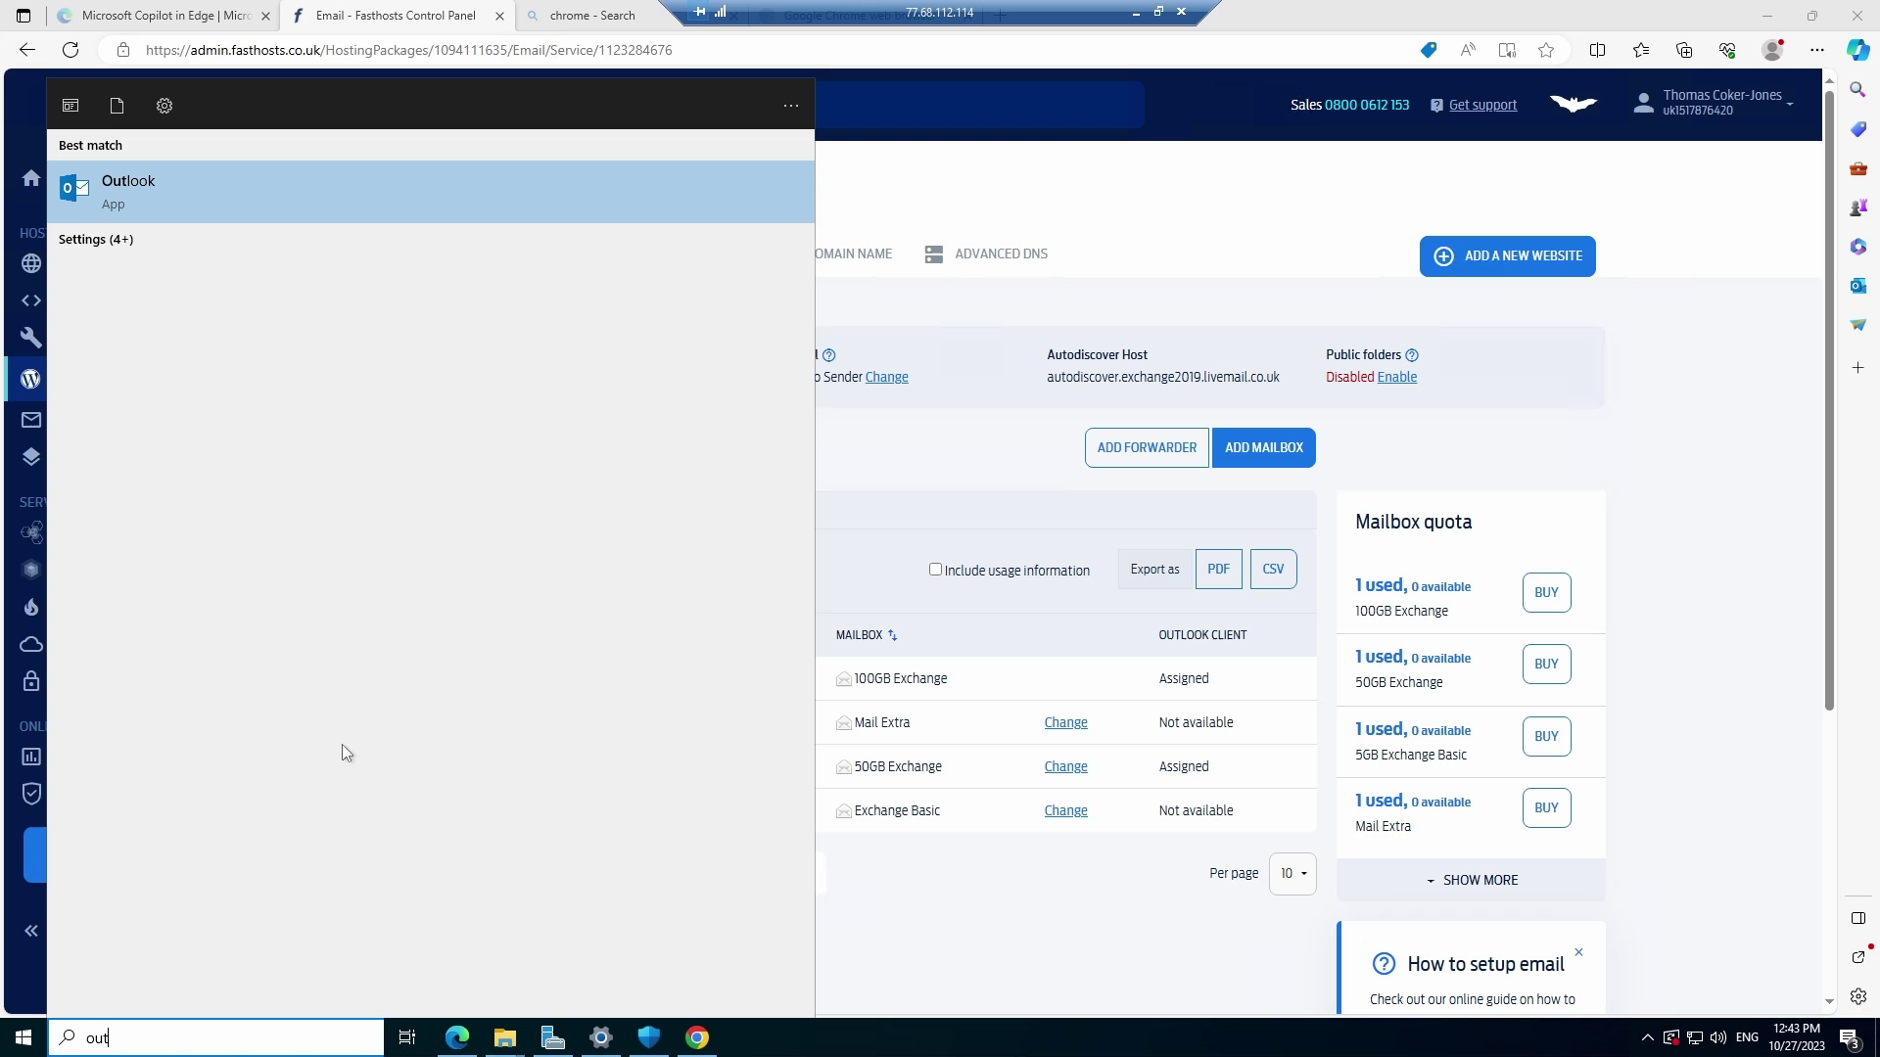
left_click(232, 180)
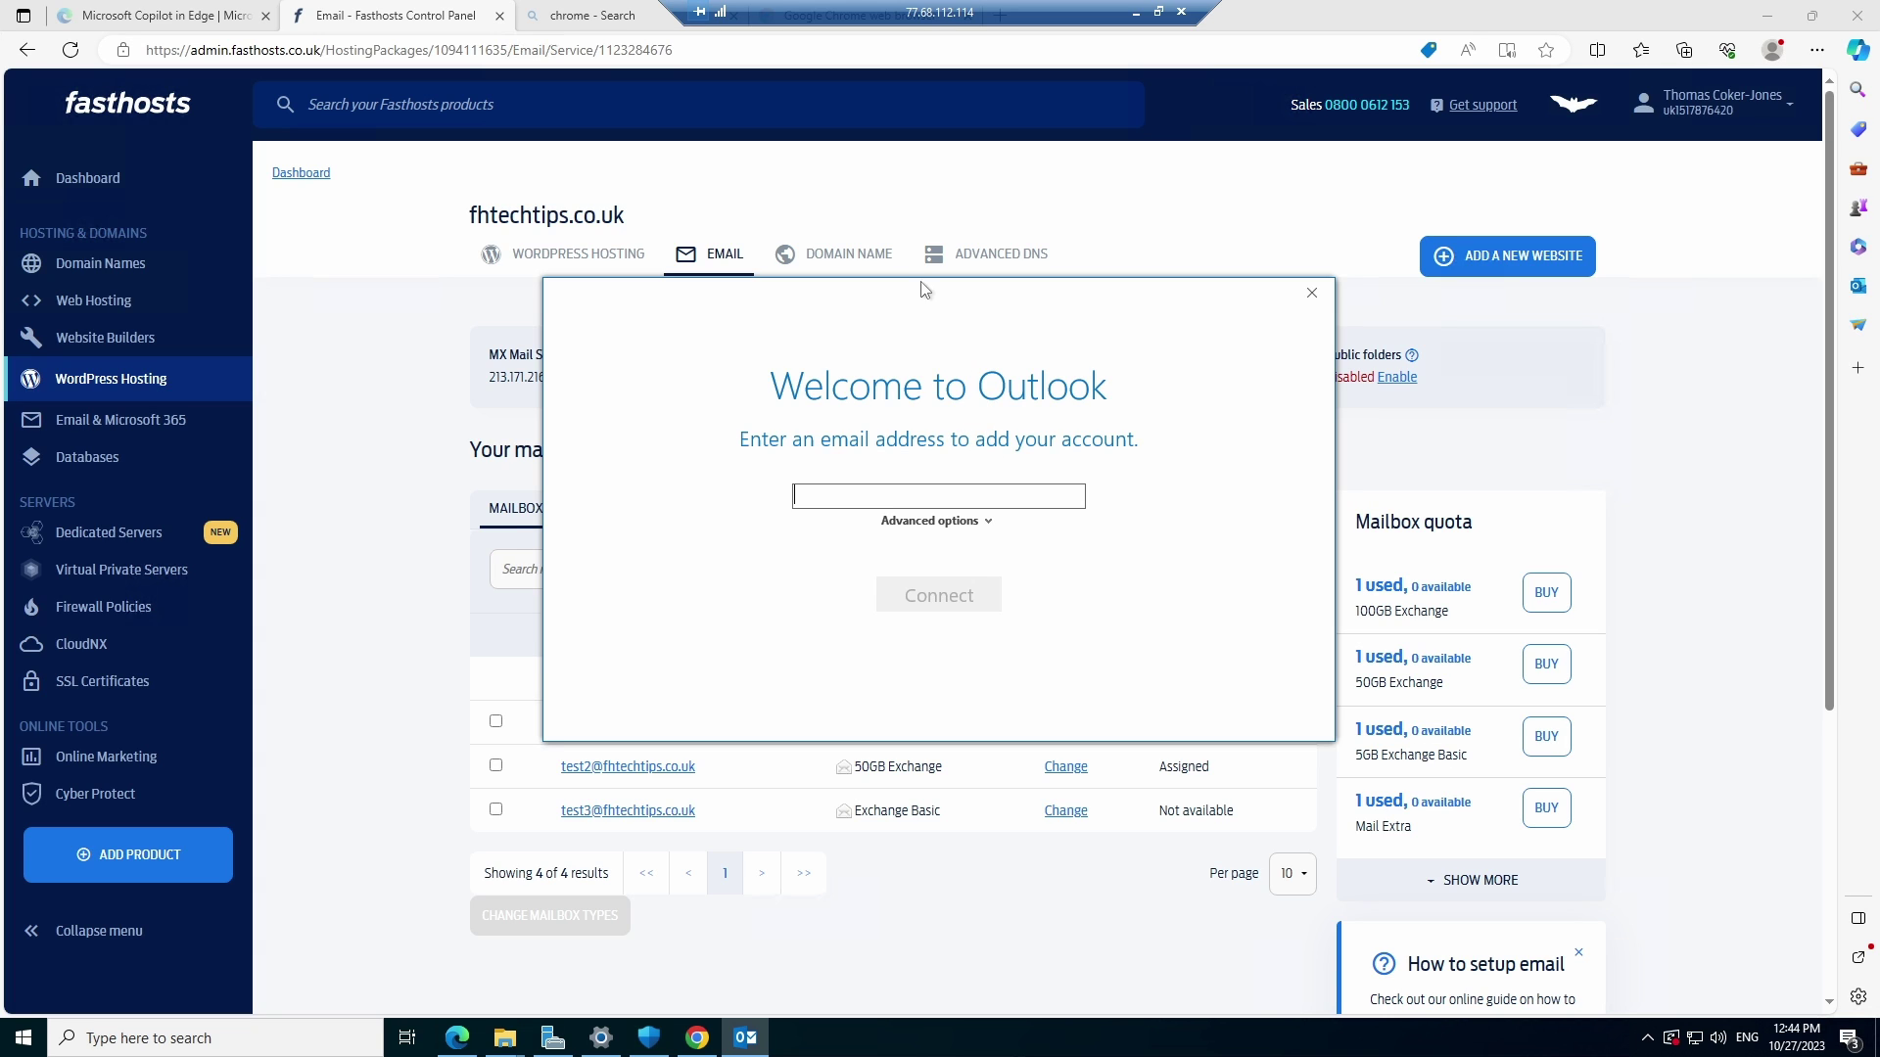
Enter the Exchange mailbox's address in the Welcome screen and choose the Exchange account type
left_click_drag(921, 289, 903, 169)
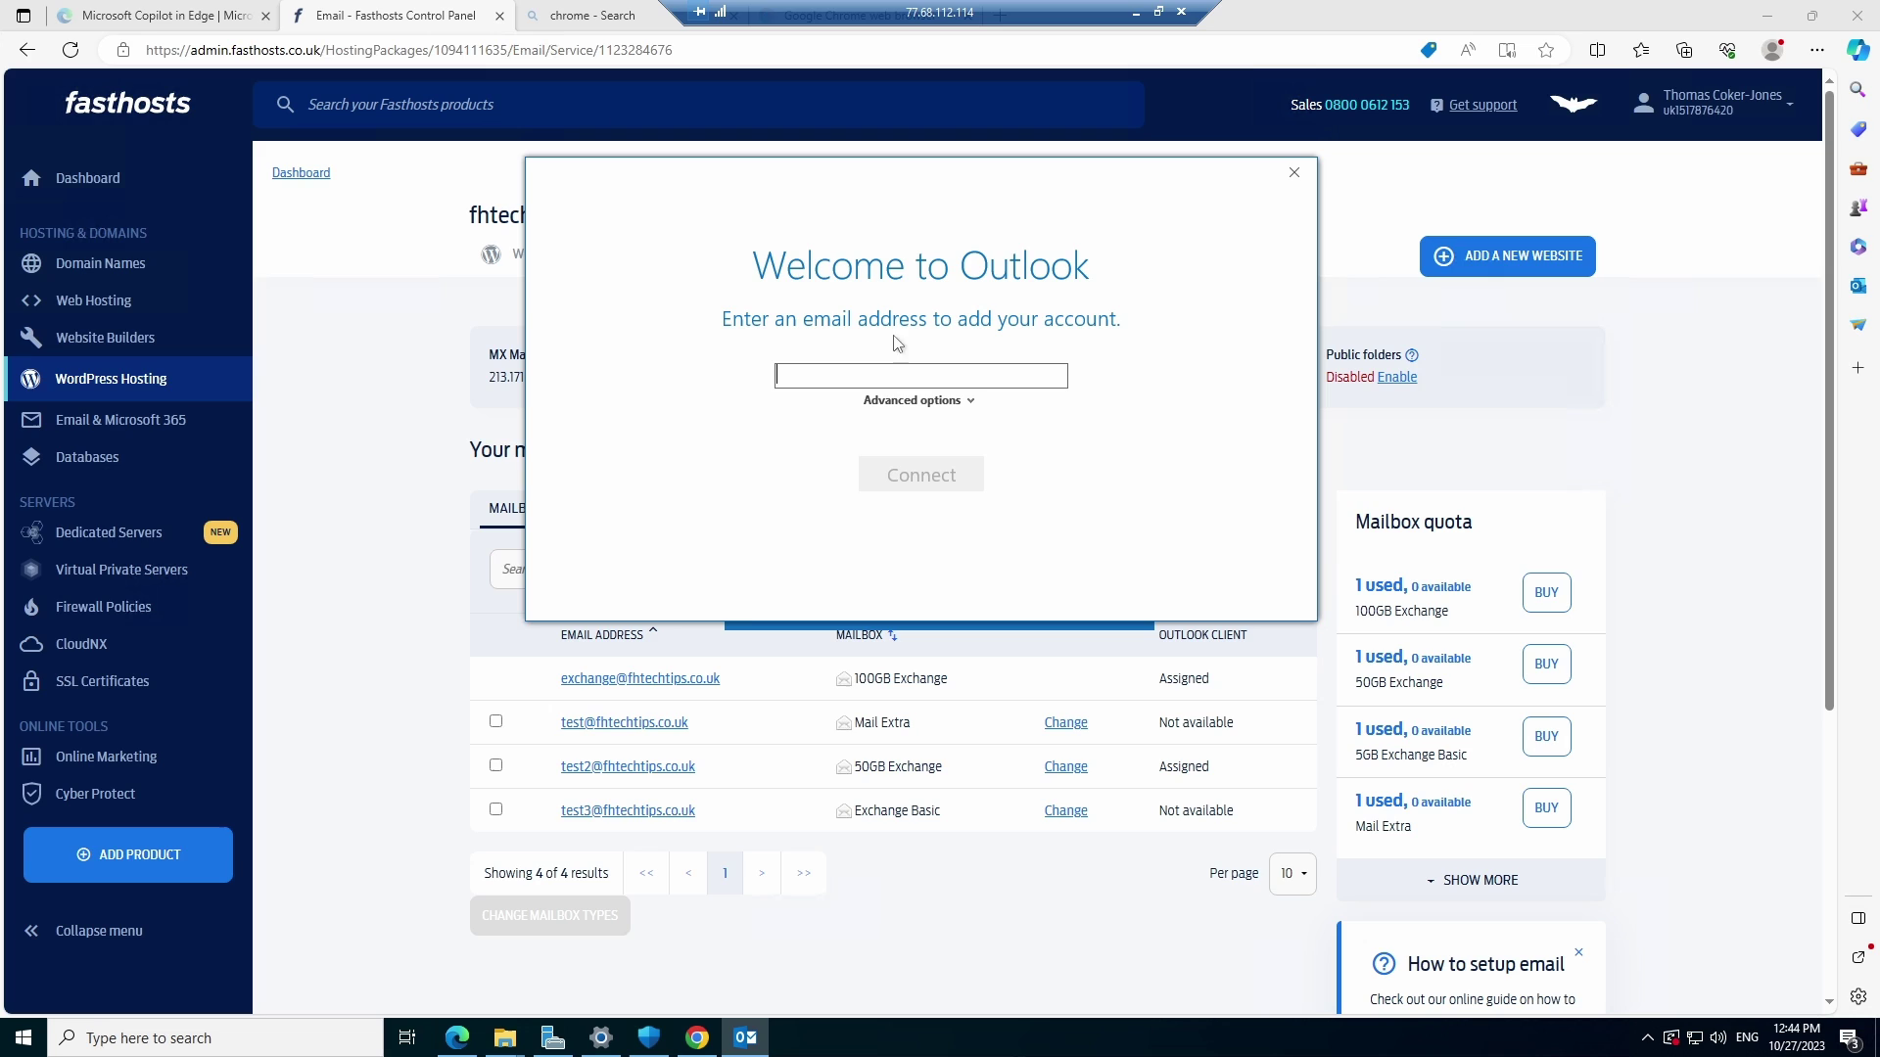
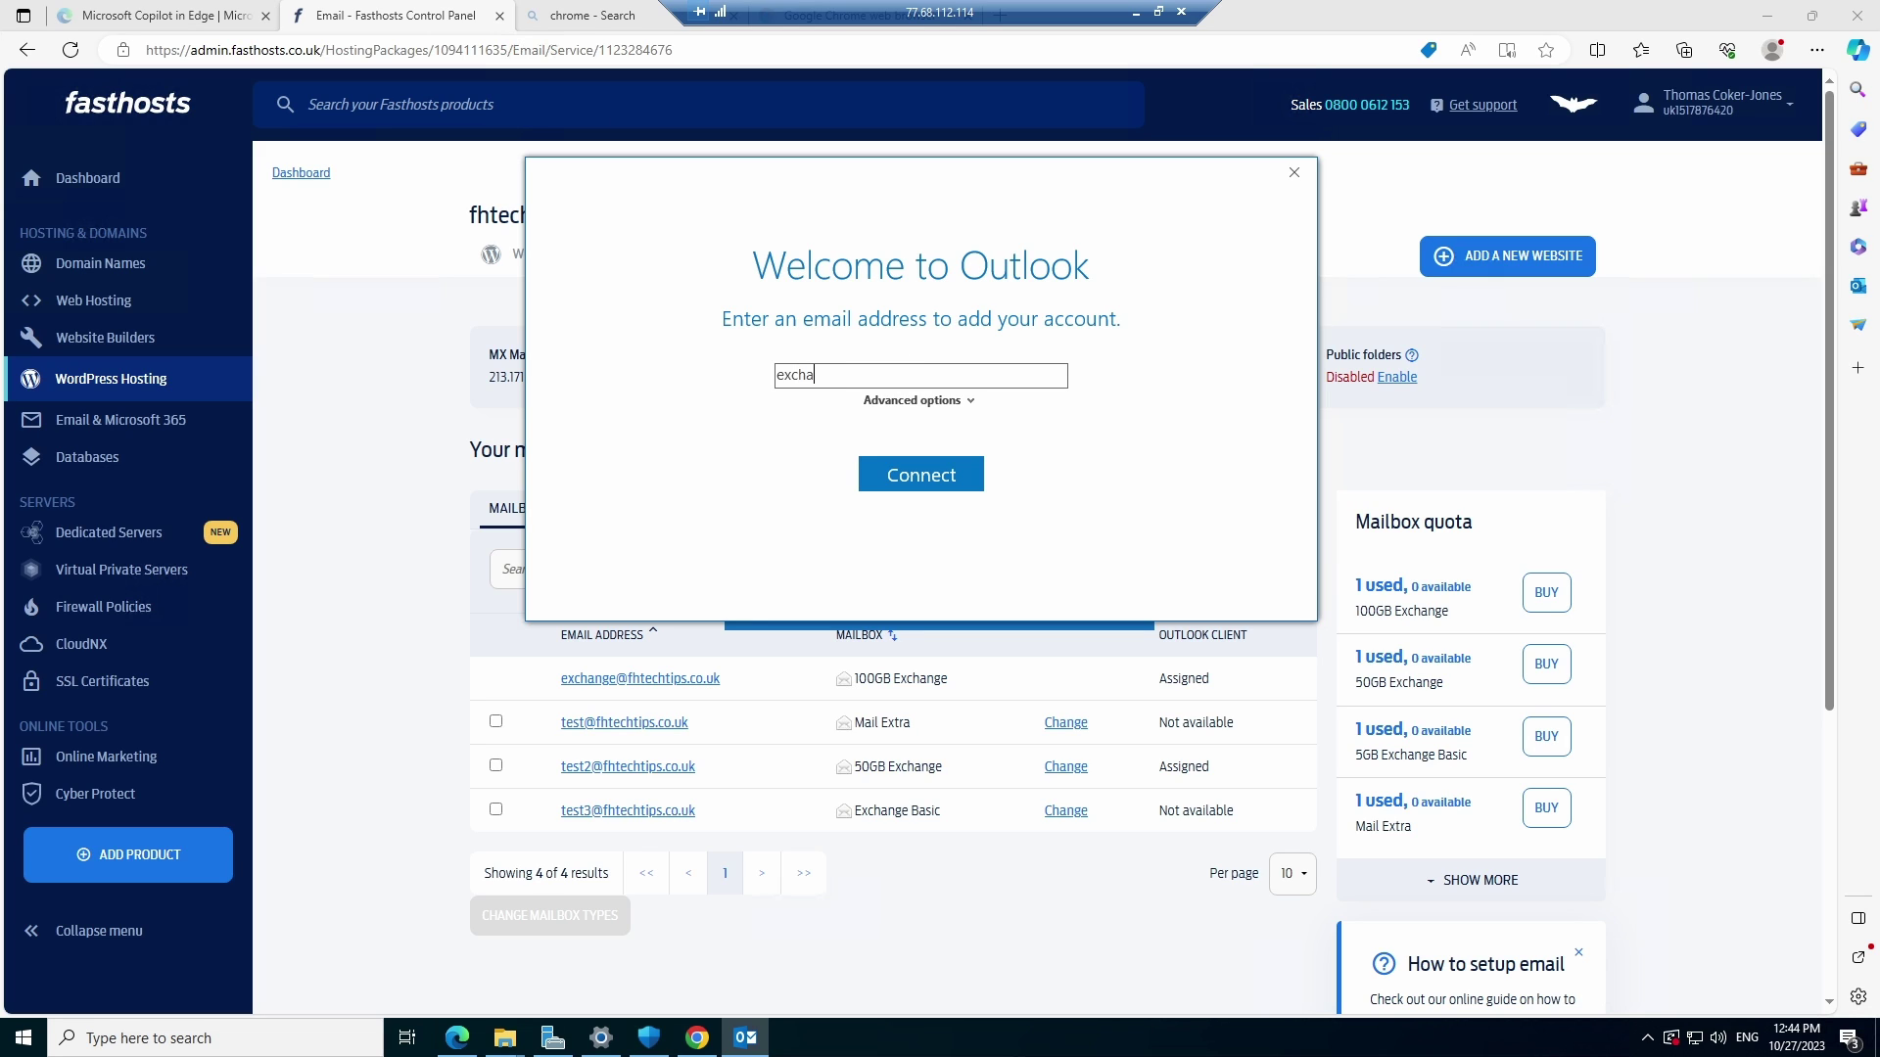
left_click(945, 480)
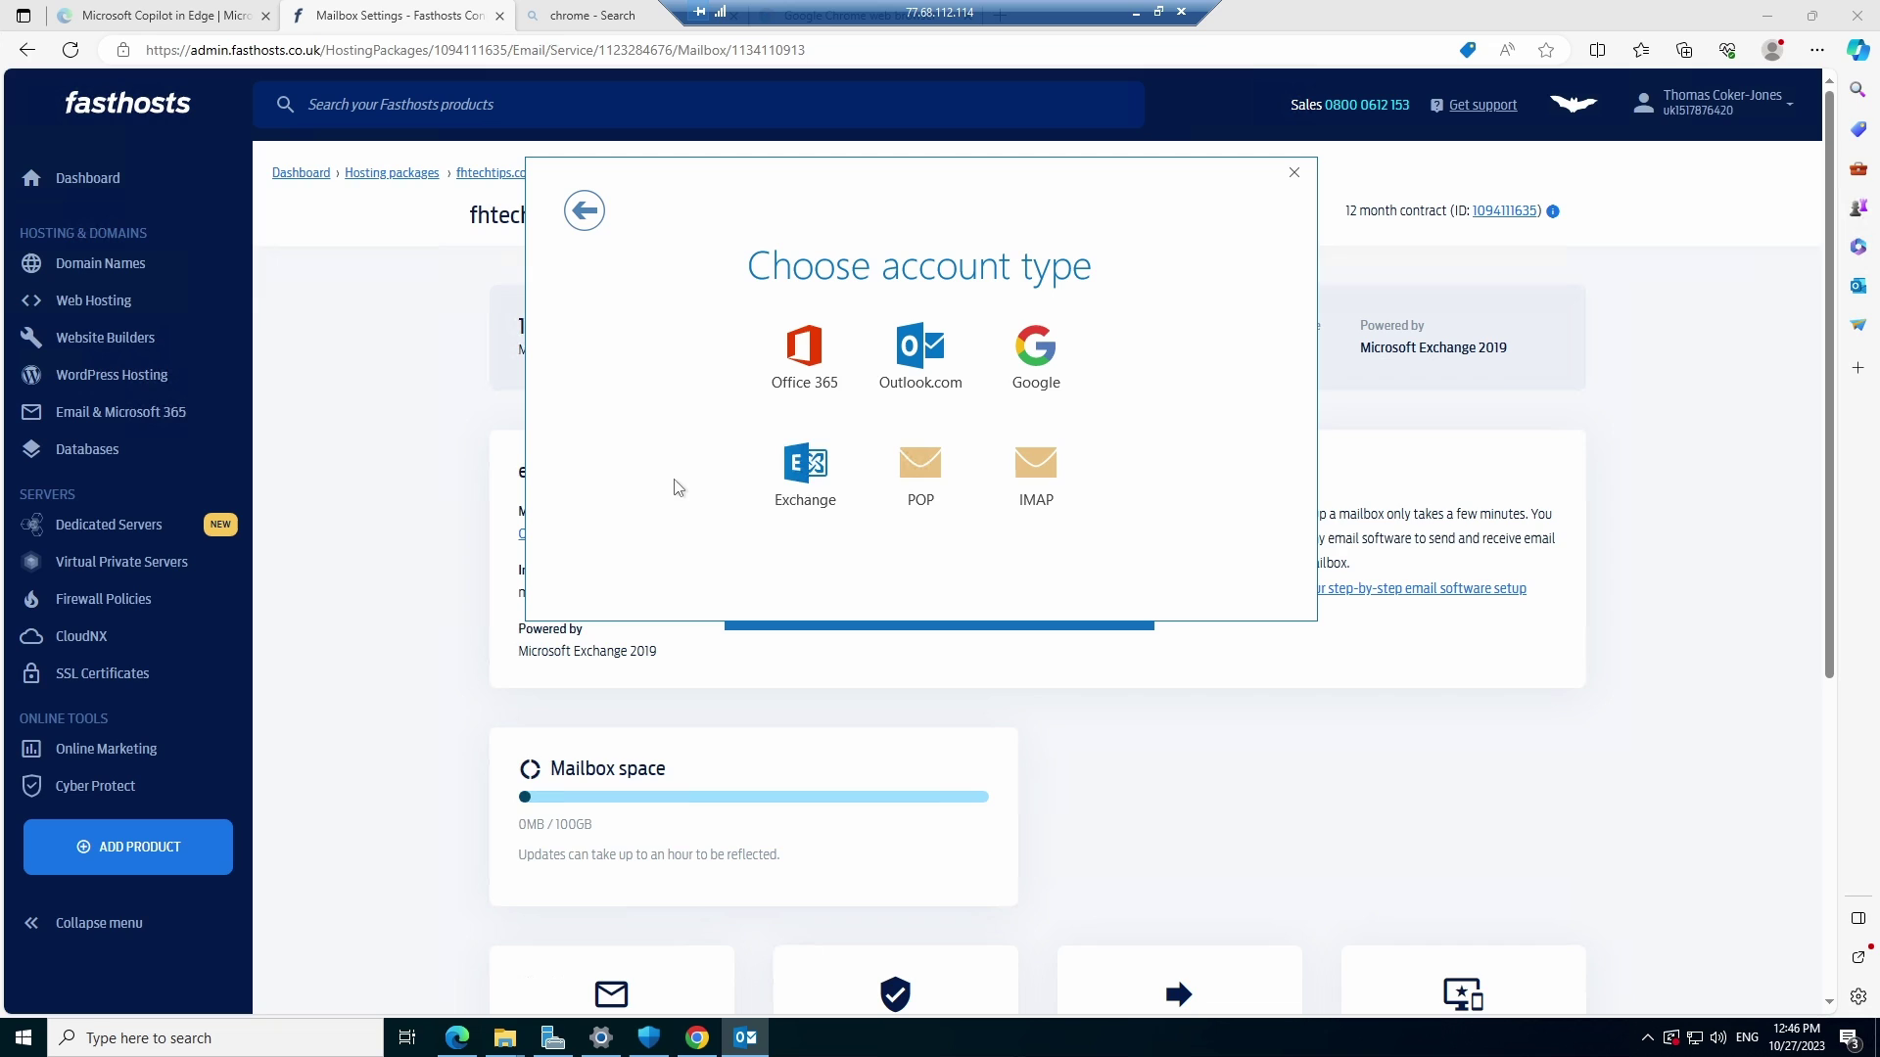
left_click(813, 477)
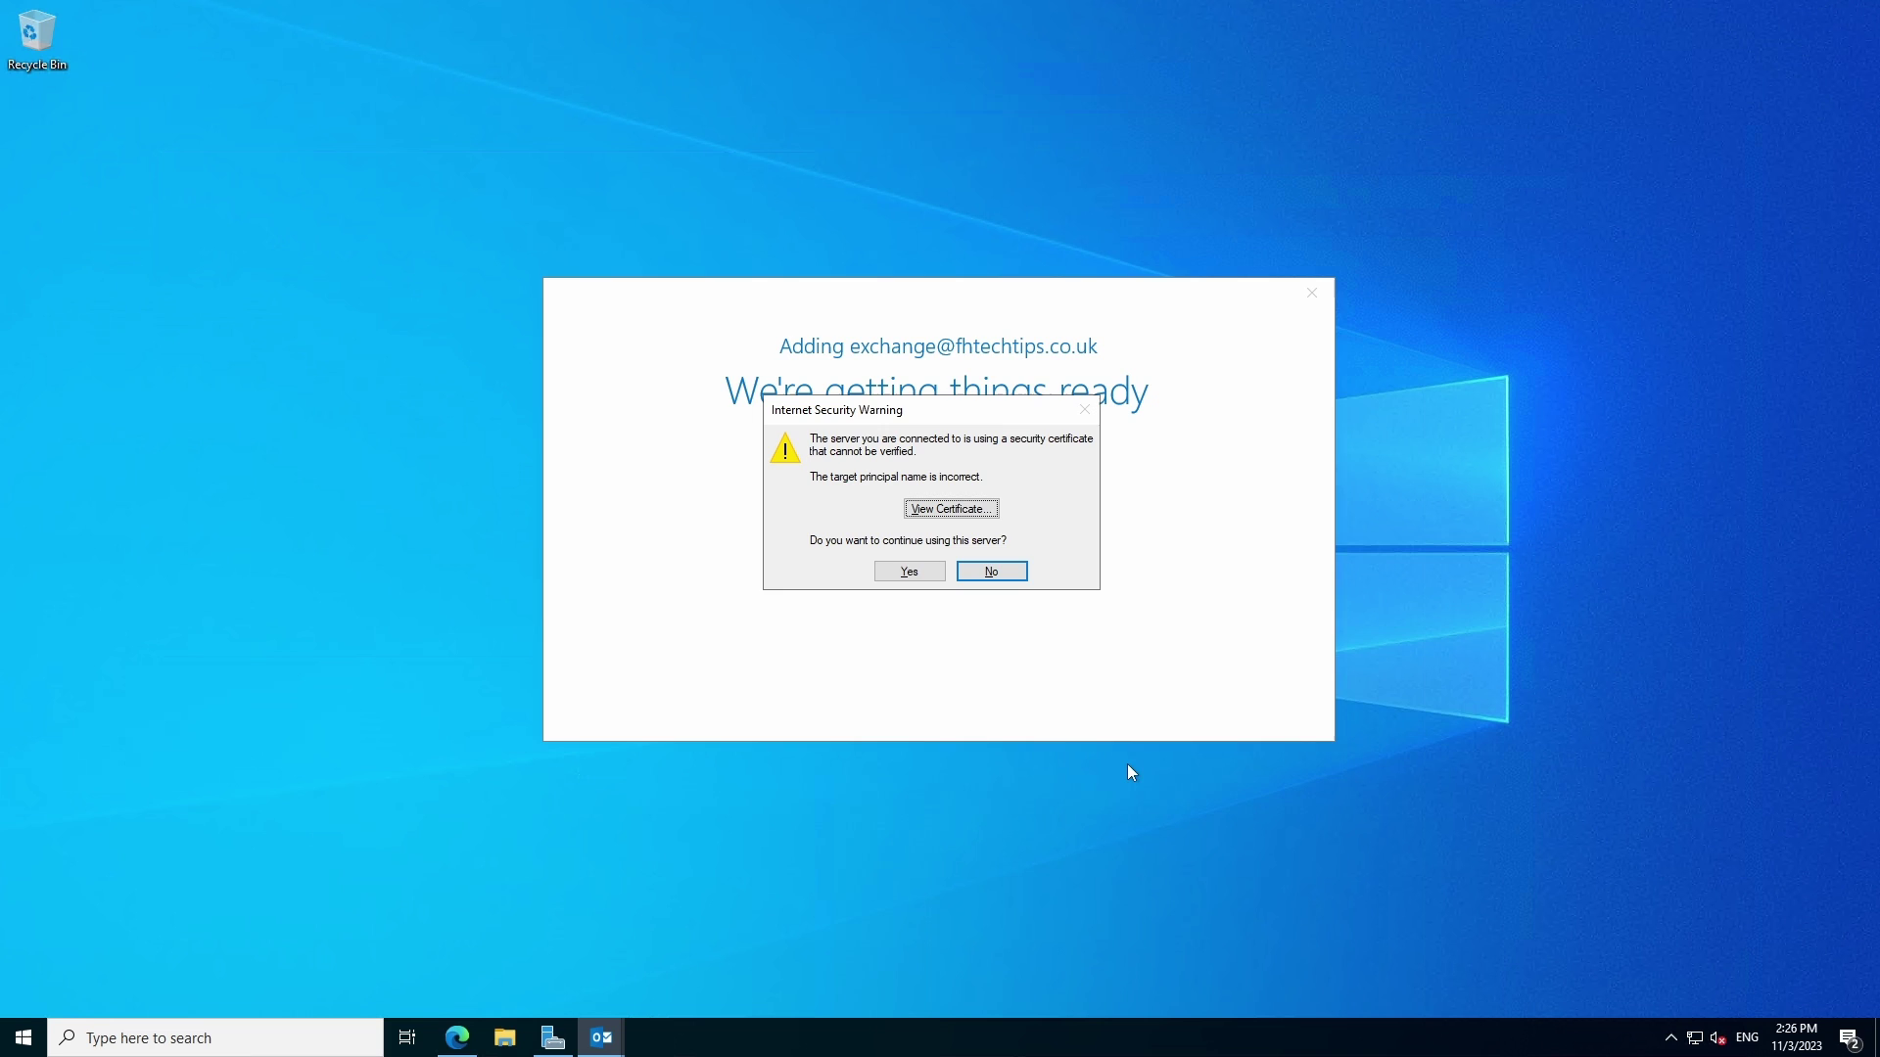
Accept the unverified certificate and enter the mailbox password in both prompts
left_click(926, 573)
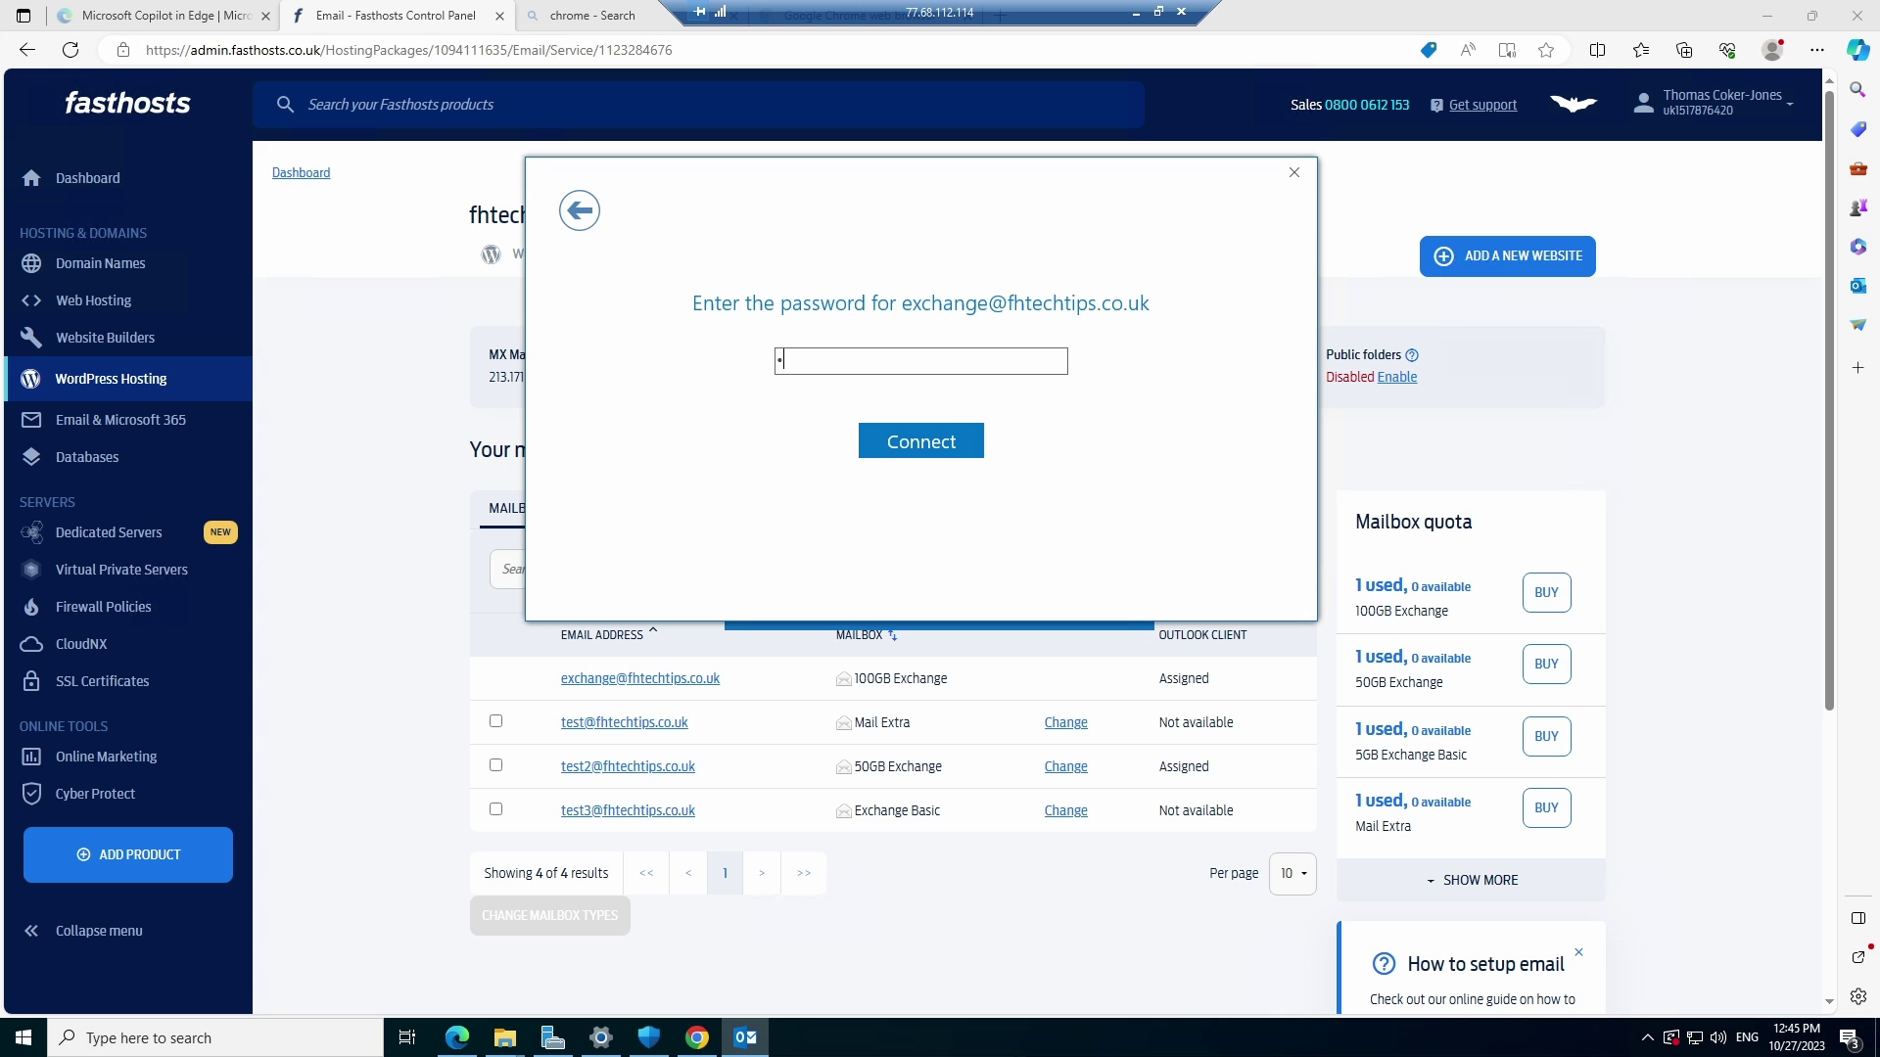
type("••••••••••")
key("Return")
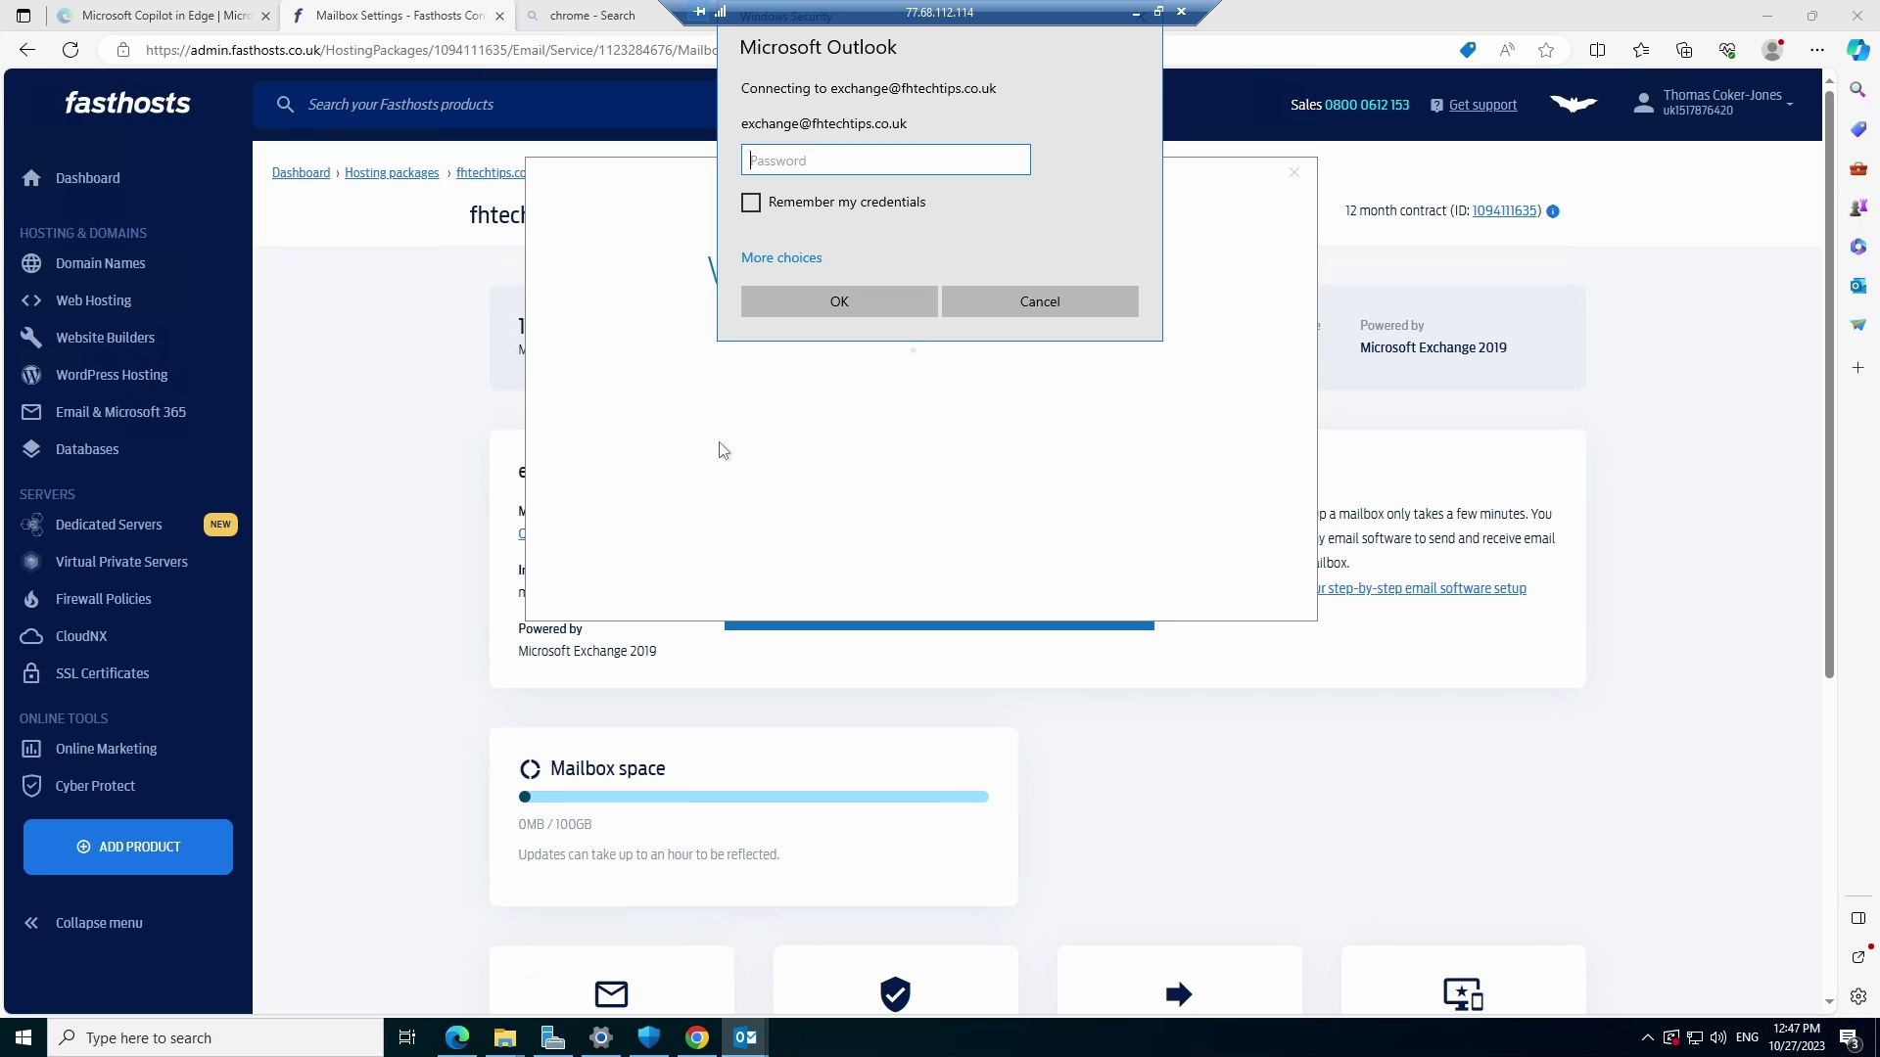
type("******************")
key("Return")
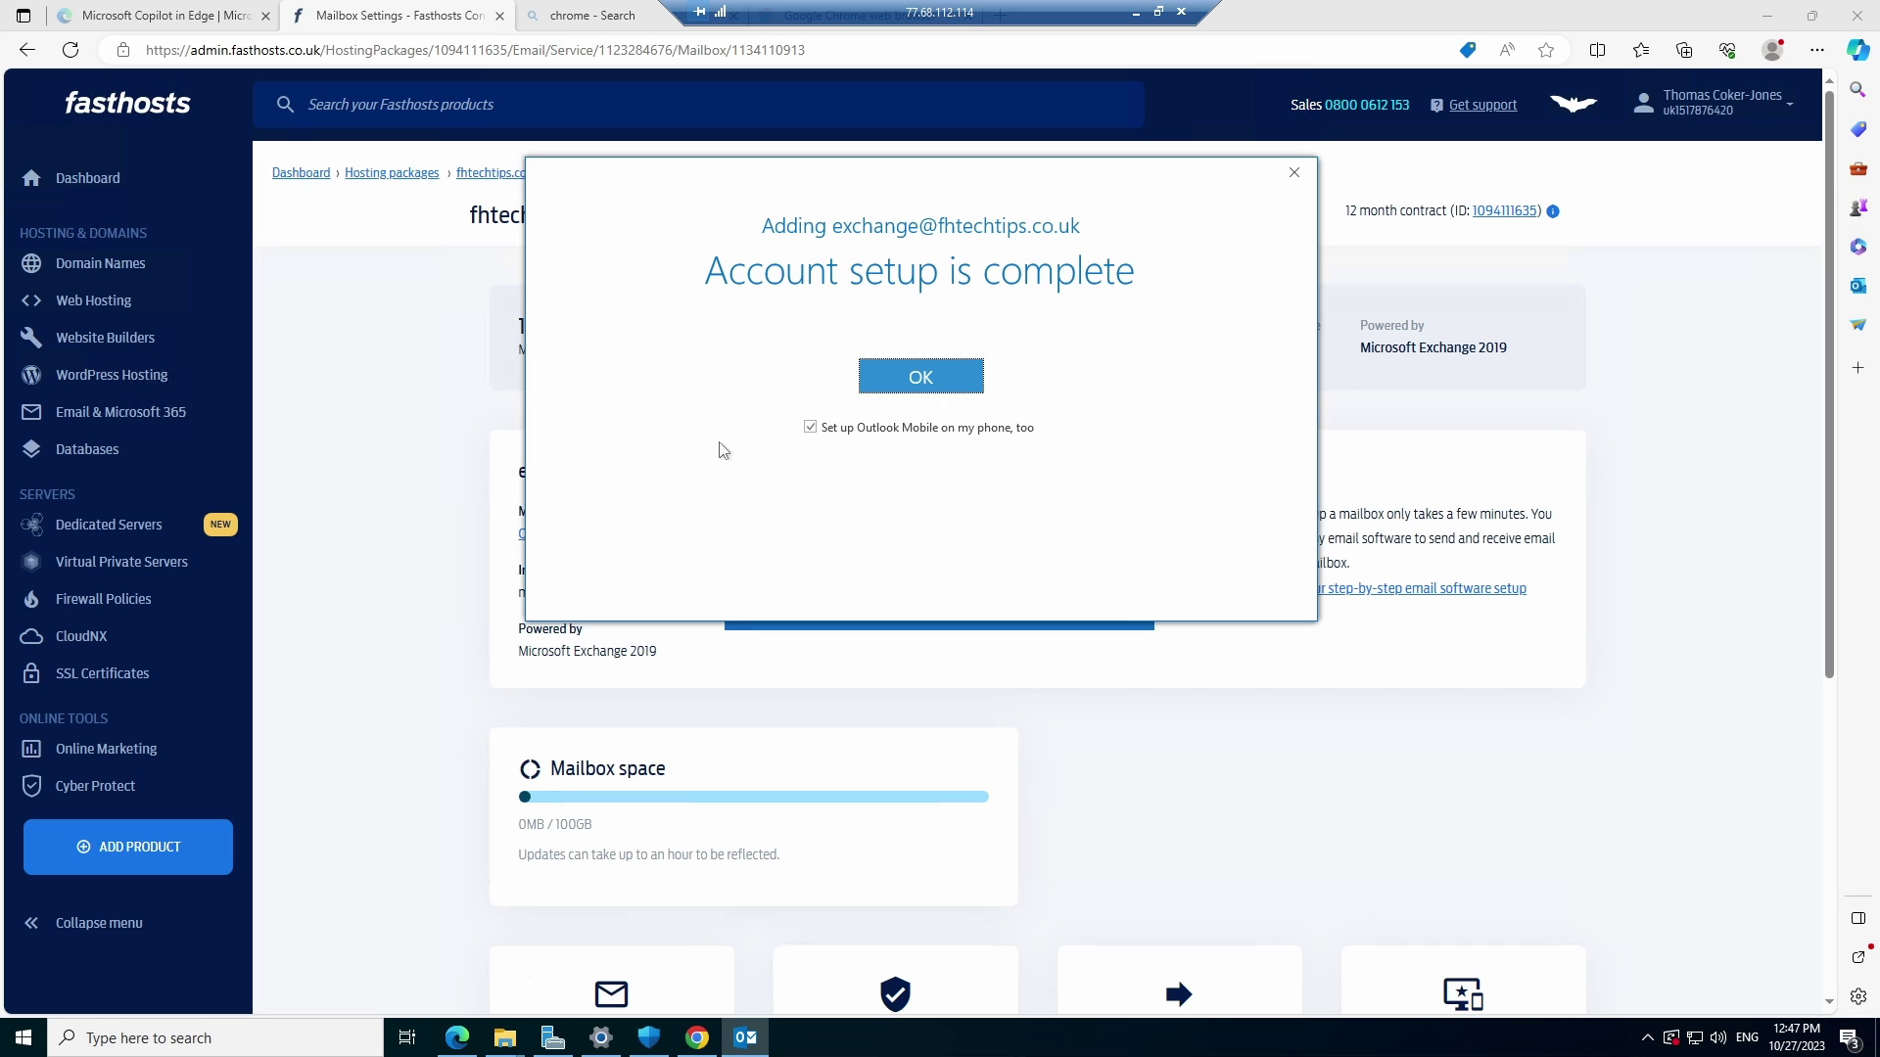
Confirm the completed setup so Outlook opens on the new Exchange mailbox
left_click(923, 378)
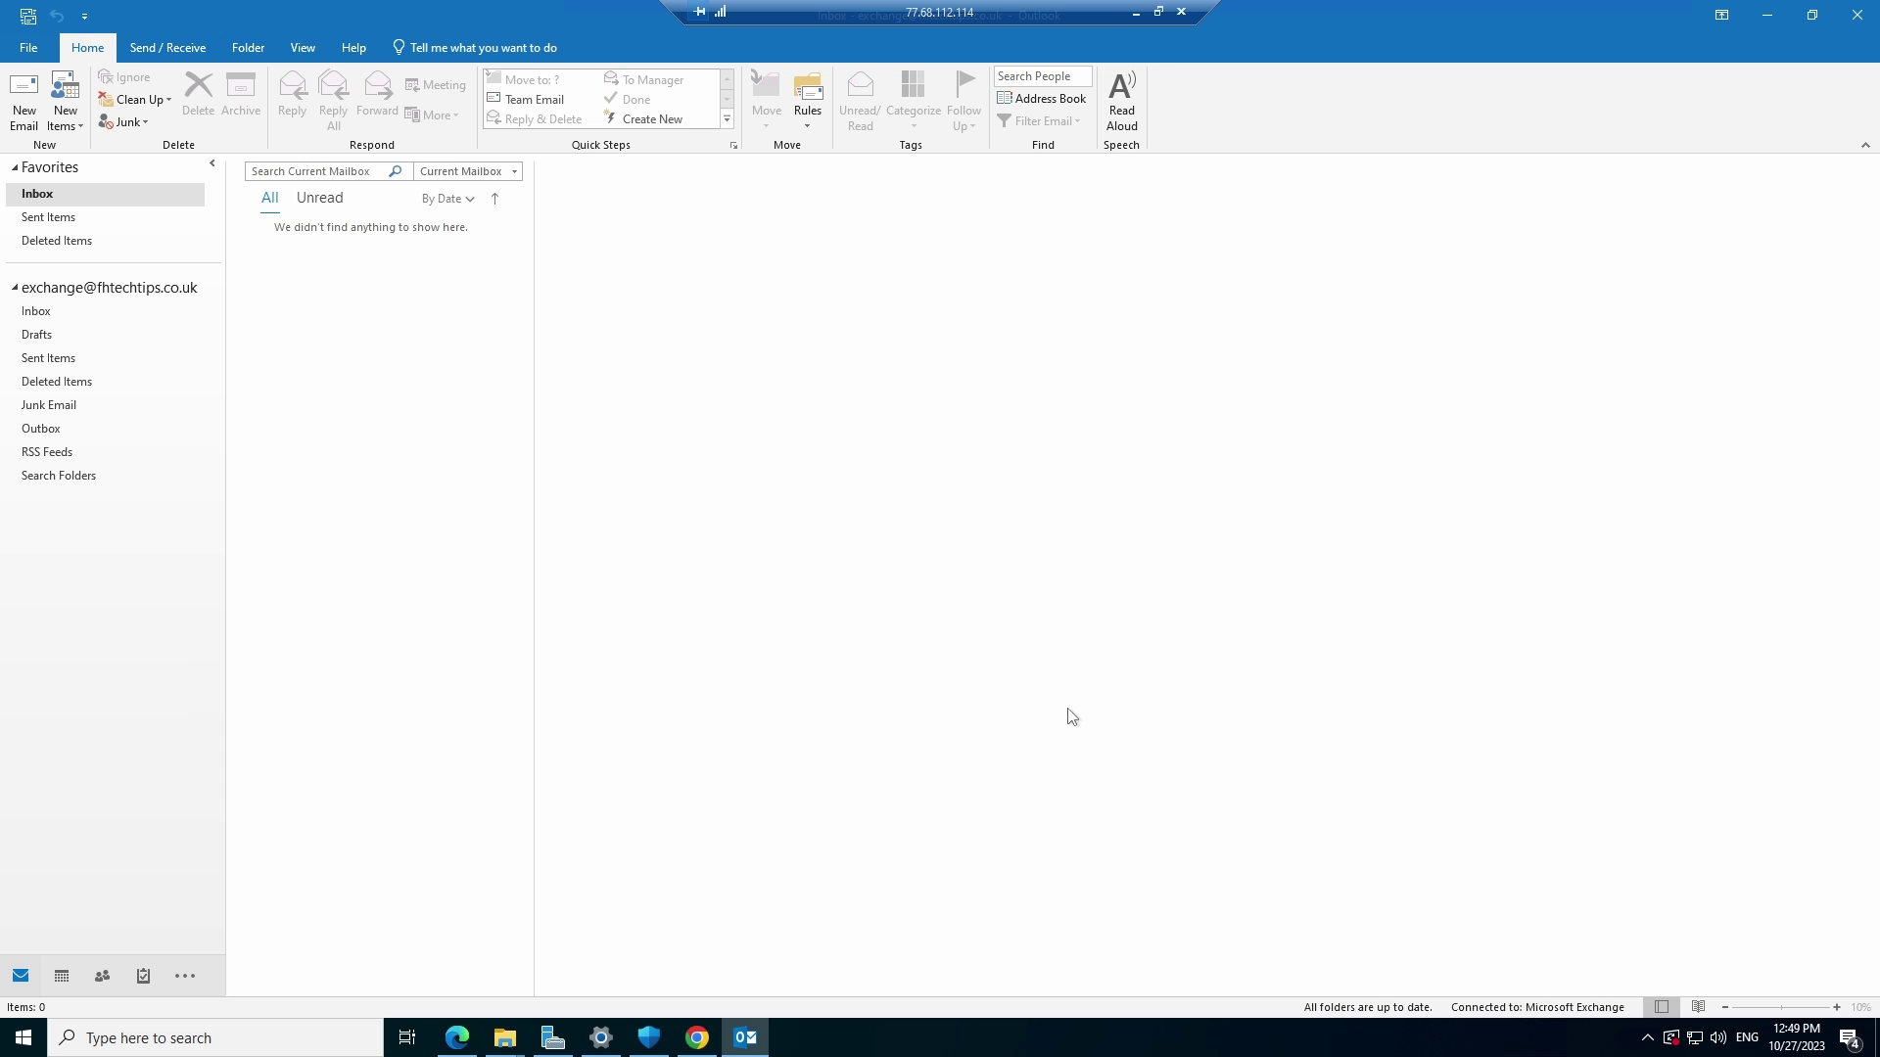
Search 'contr' and open Control Panel's All Control Panel Items view
left_click(382, 1035)
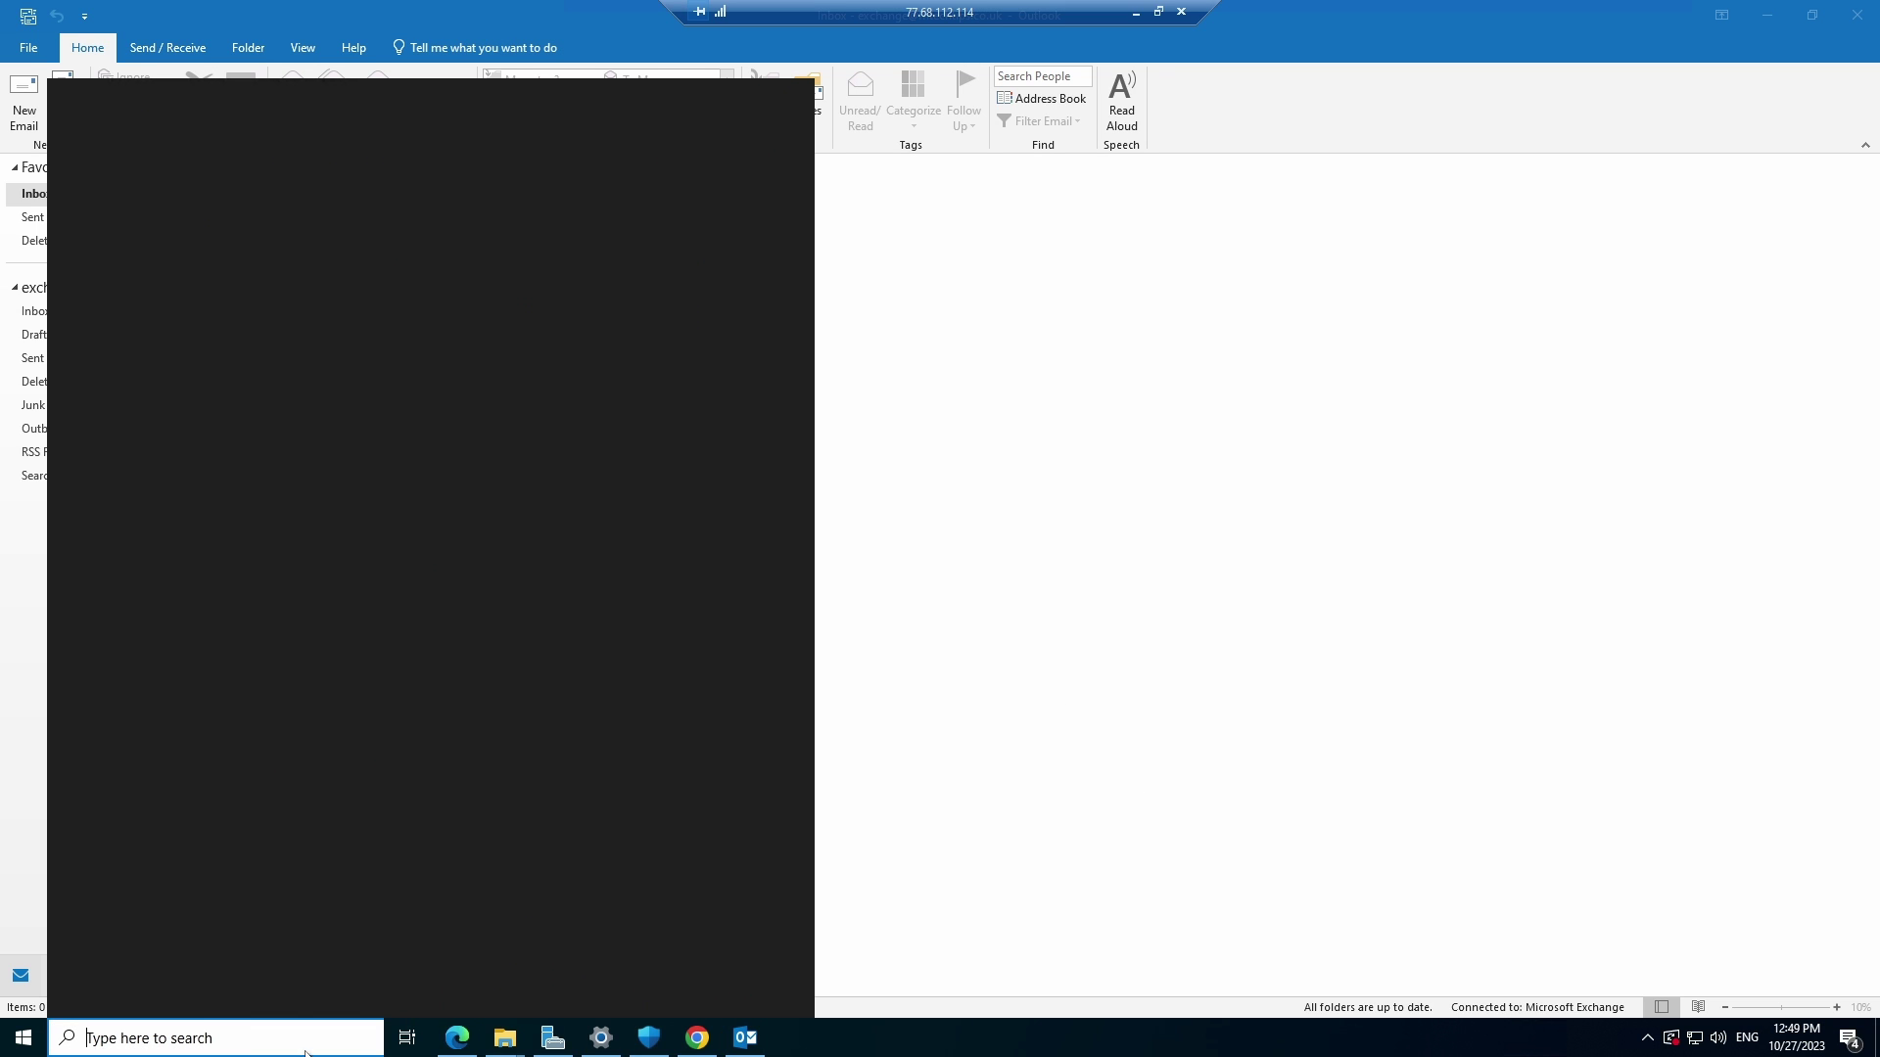
type("control")
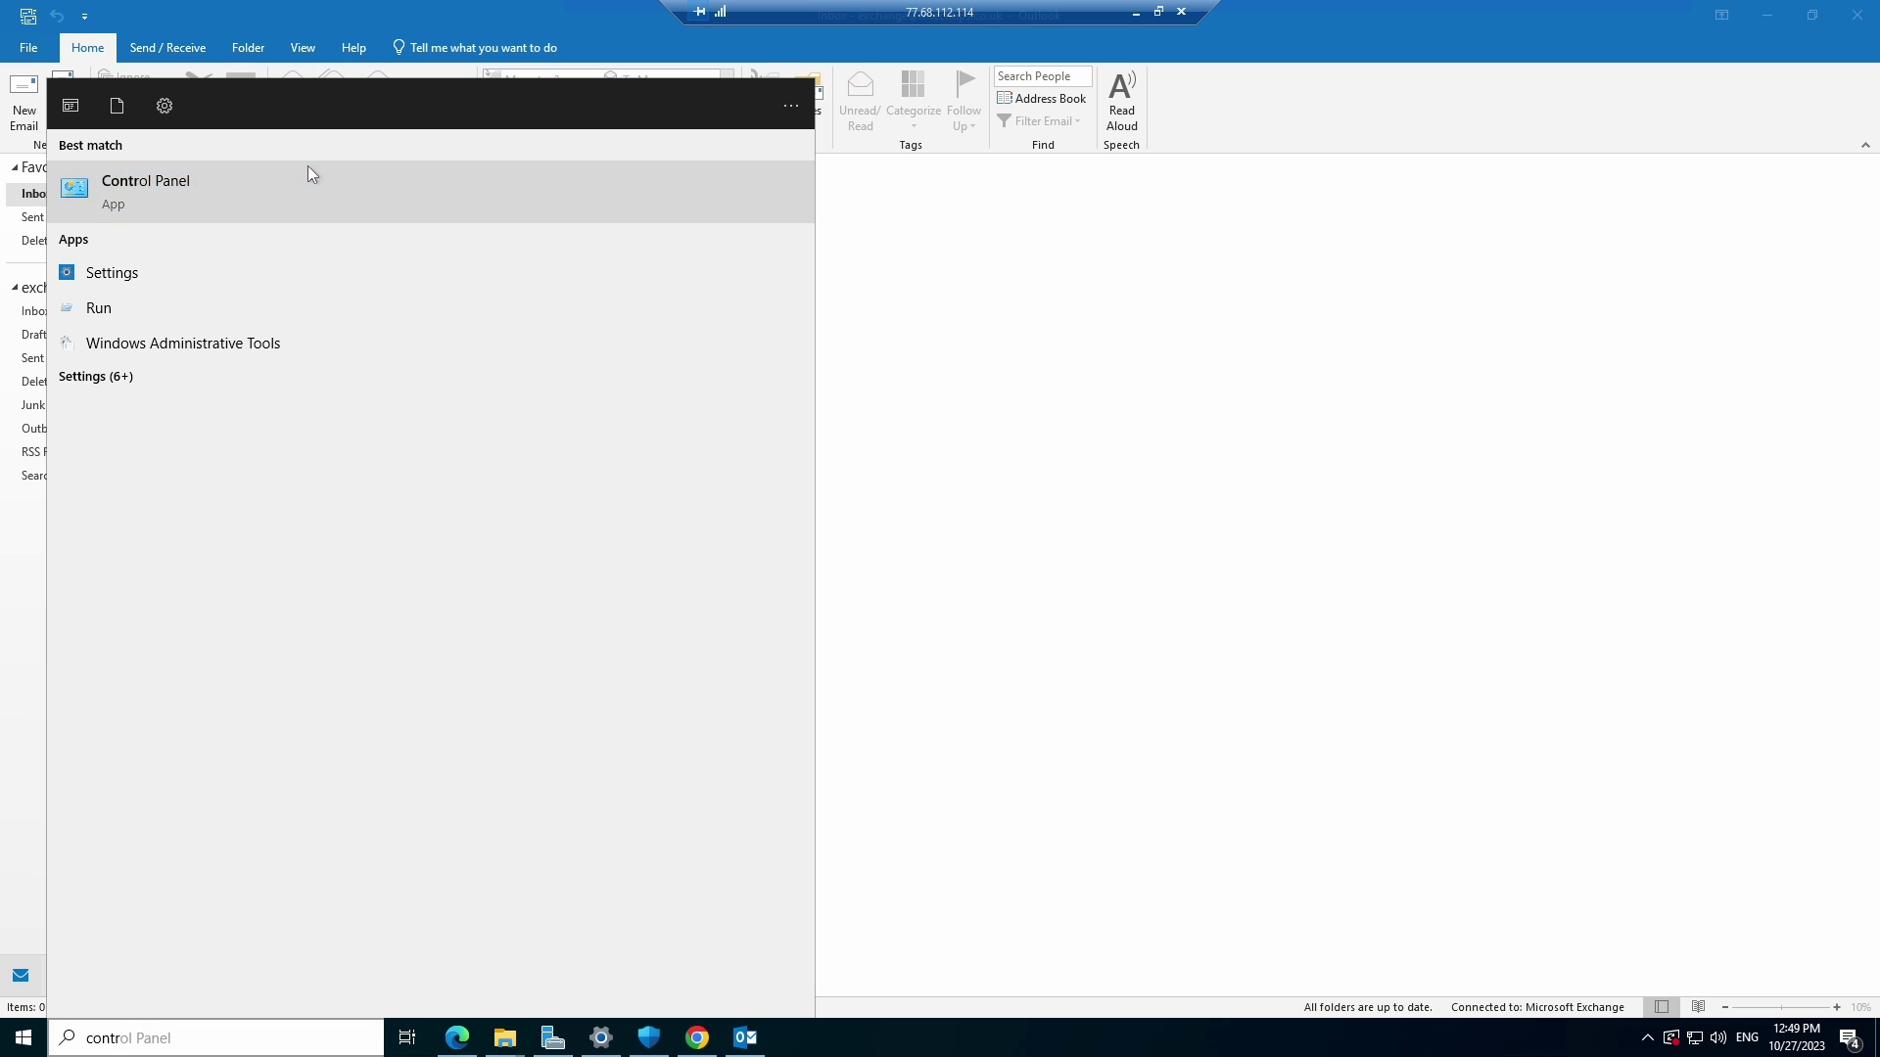
left_click(308, 174)
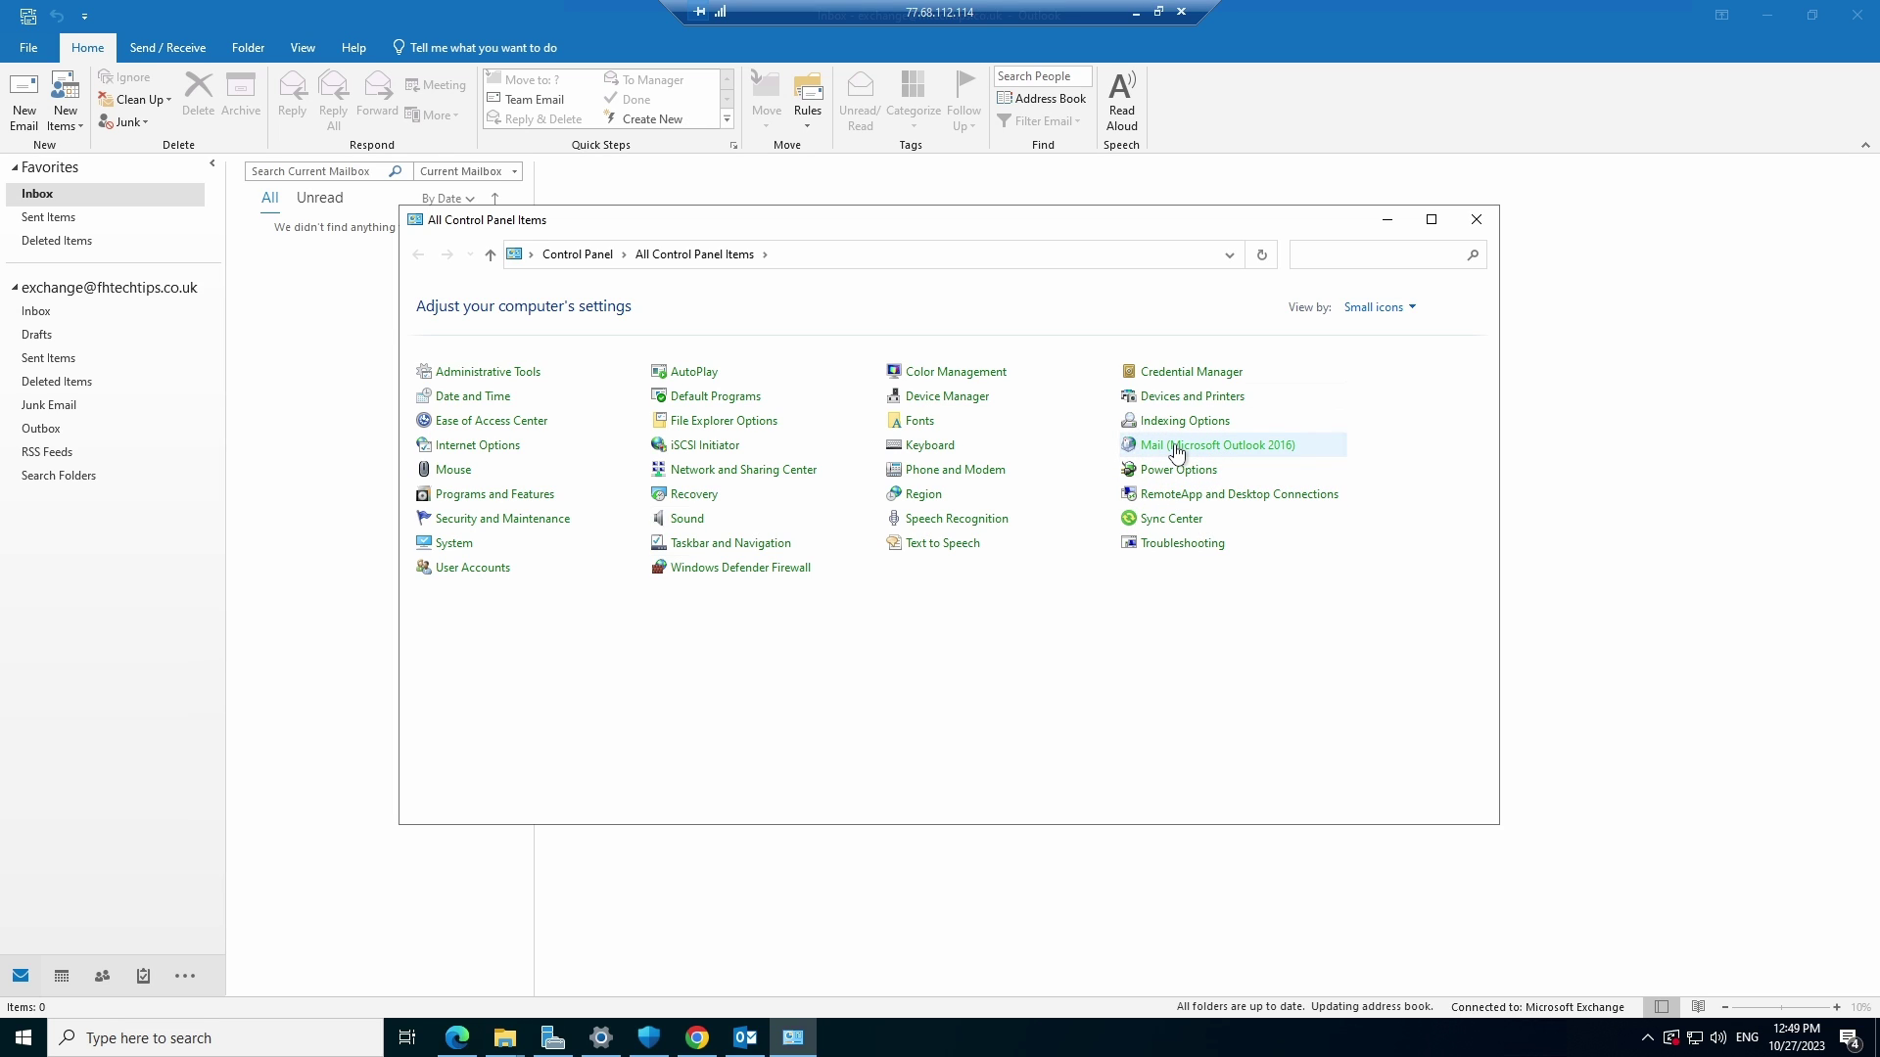
In Mail settings, show the profiles and choose 'Prompt for a profile to be used'
left_click(1176, 446)
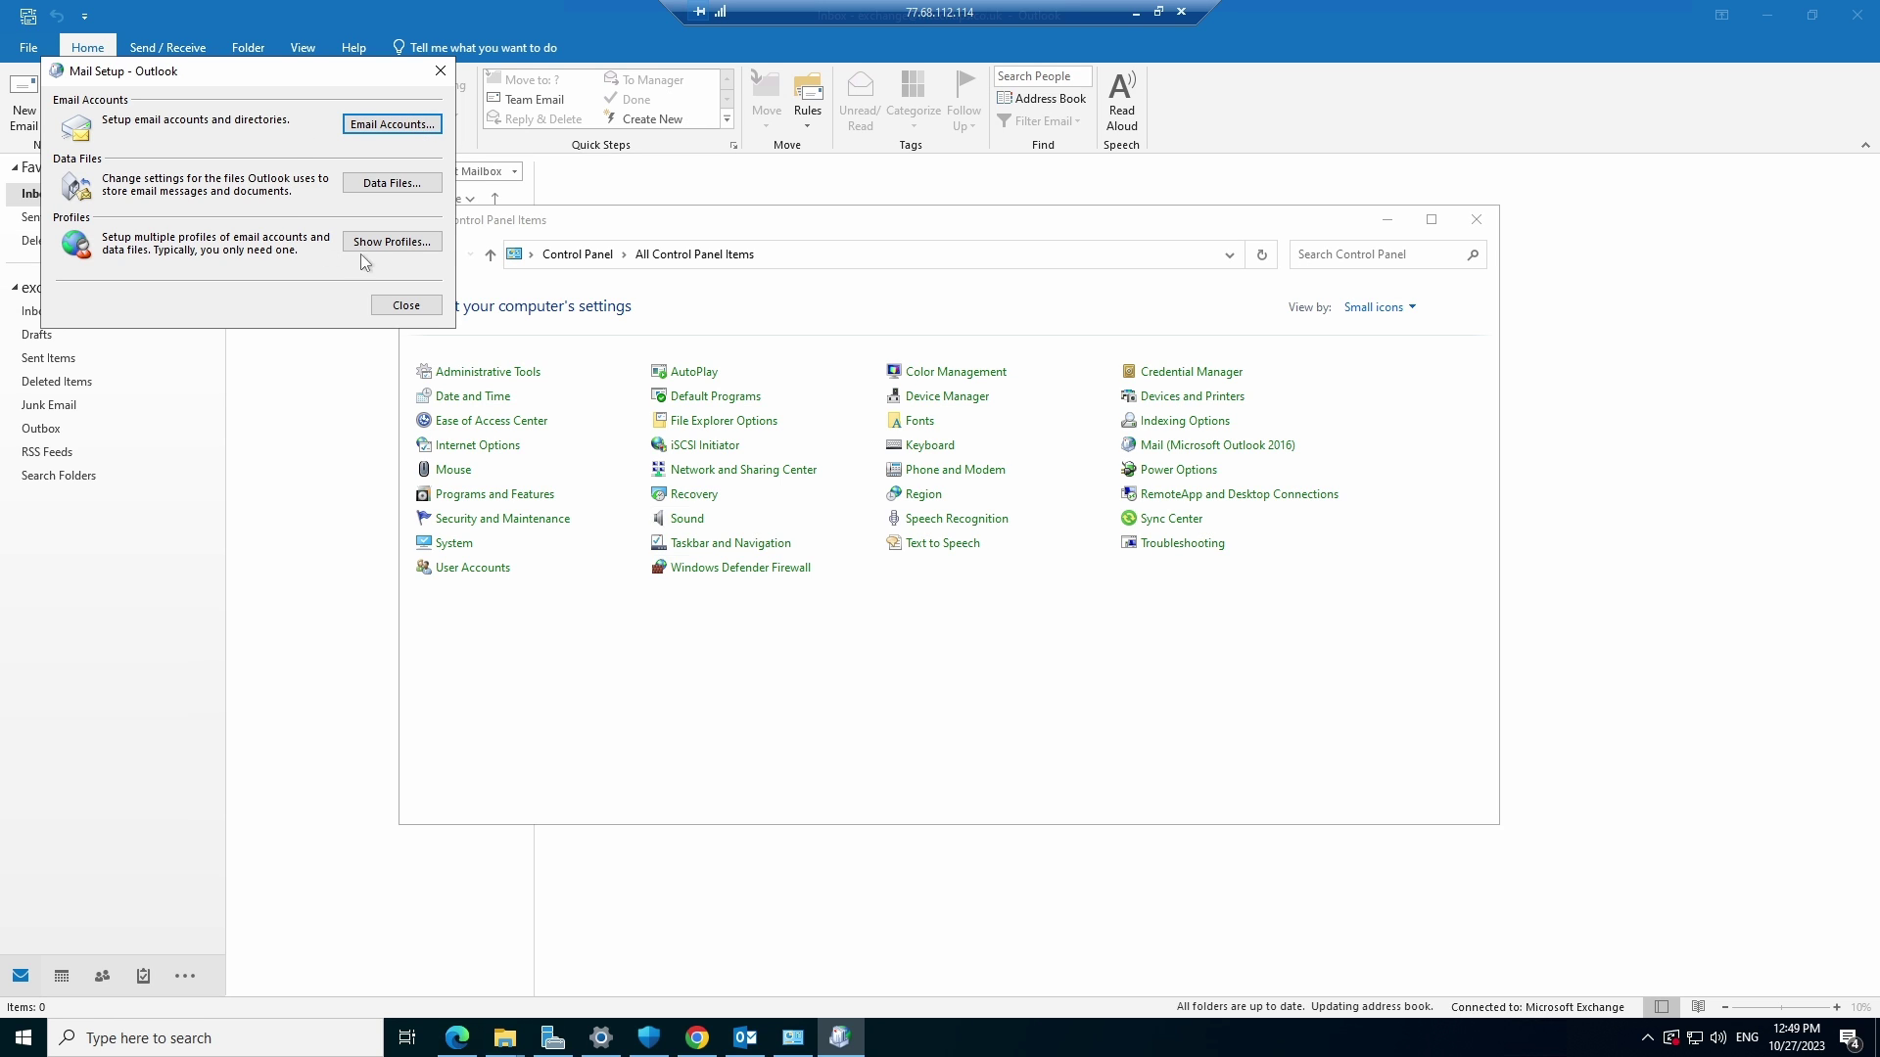
left_click(412, 245)
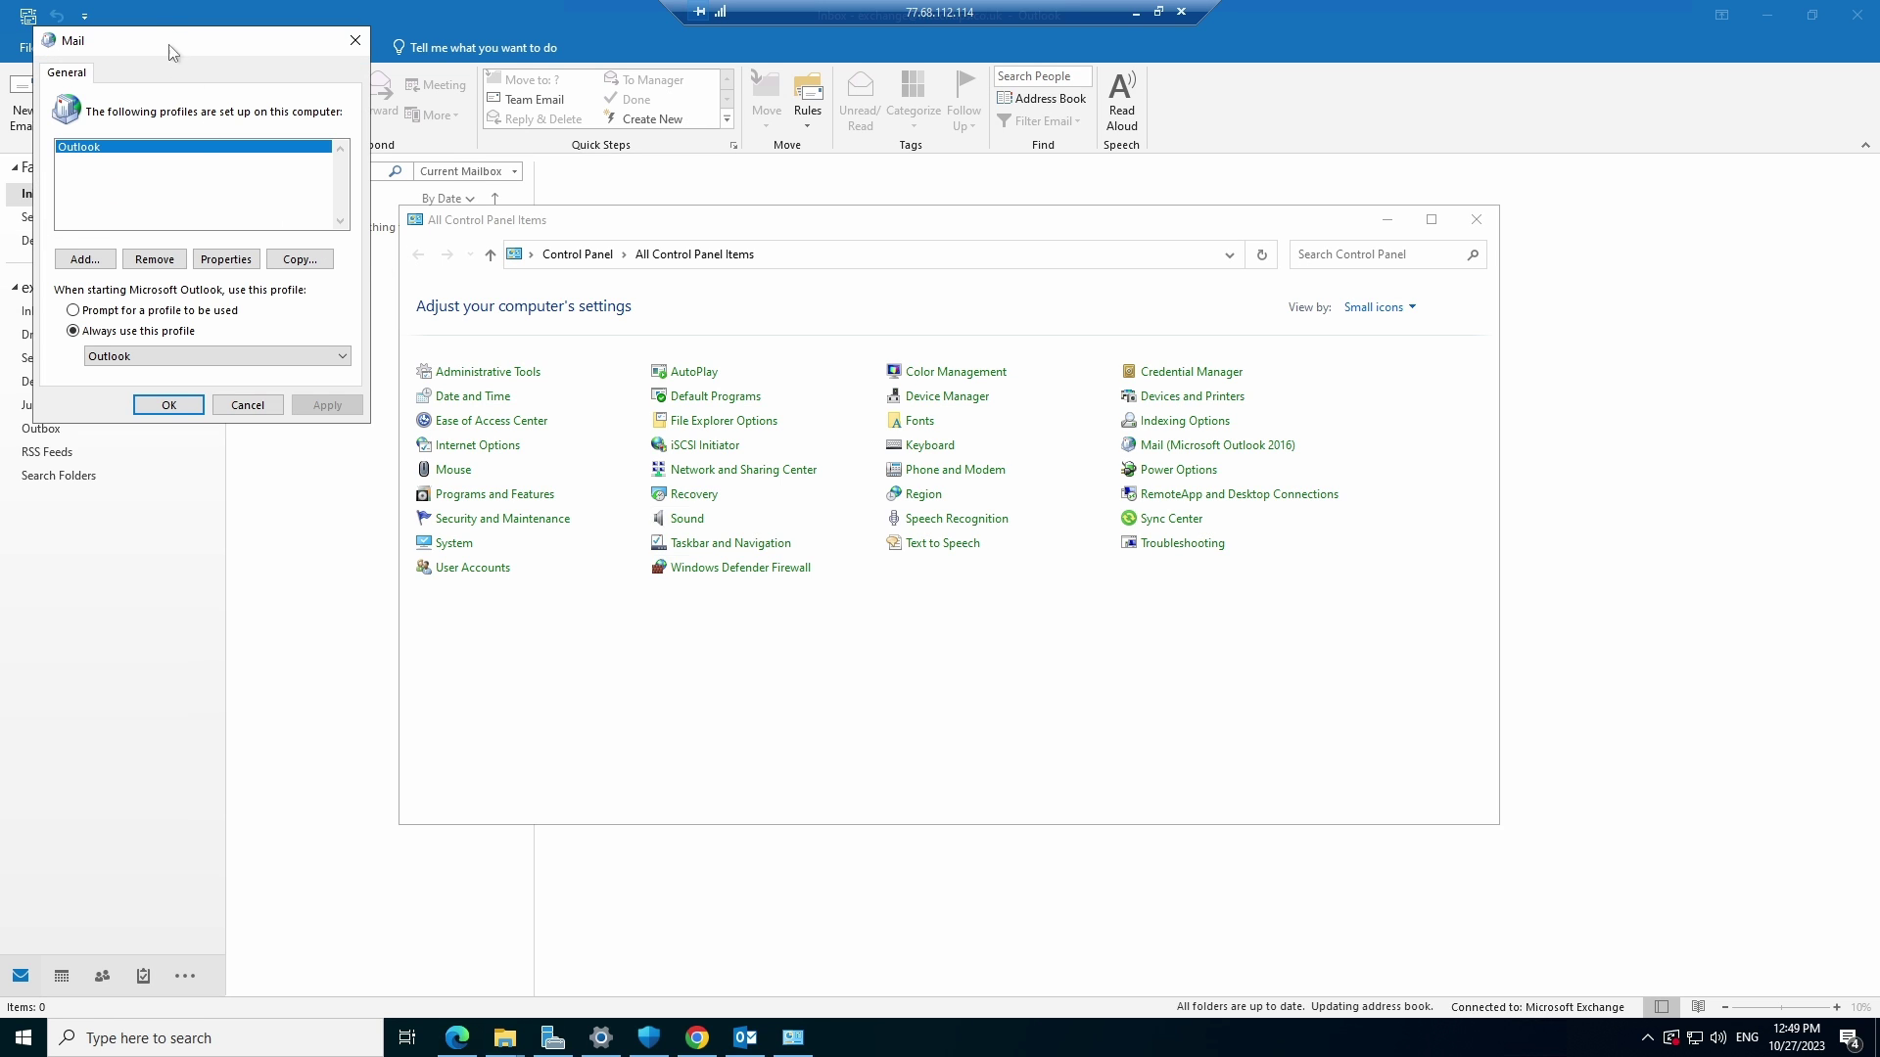
left_click_drag(187, 49, 876, 306)
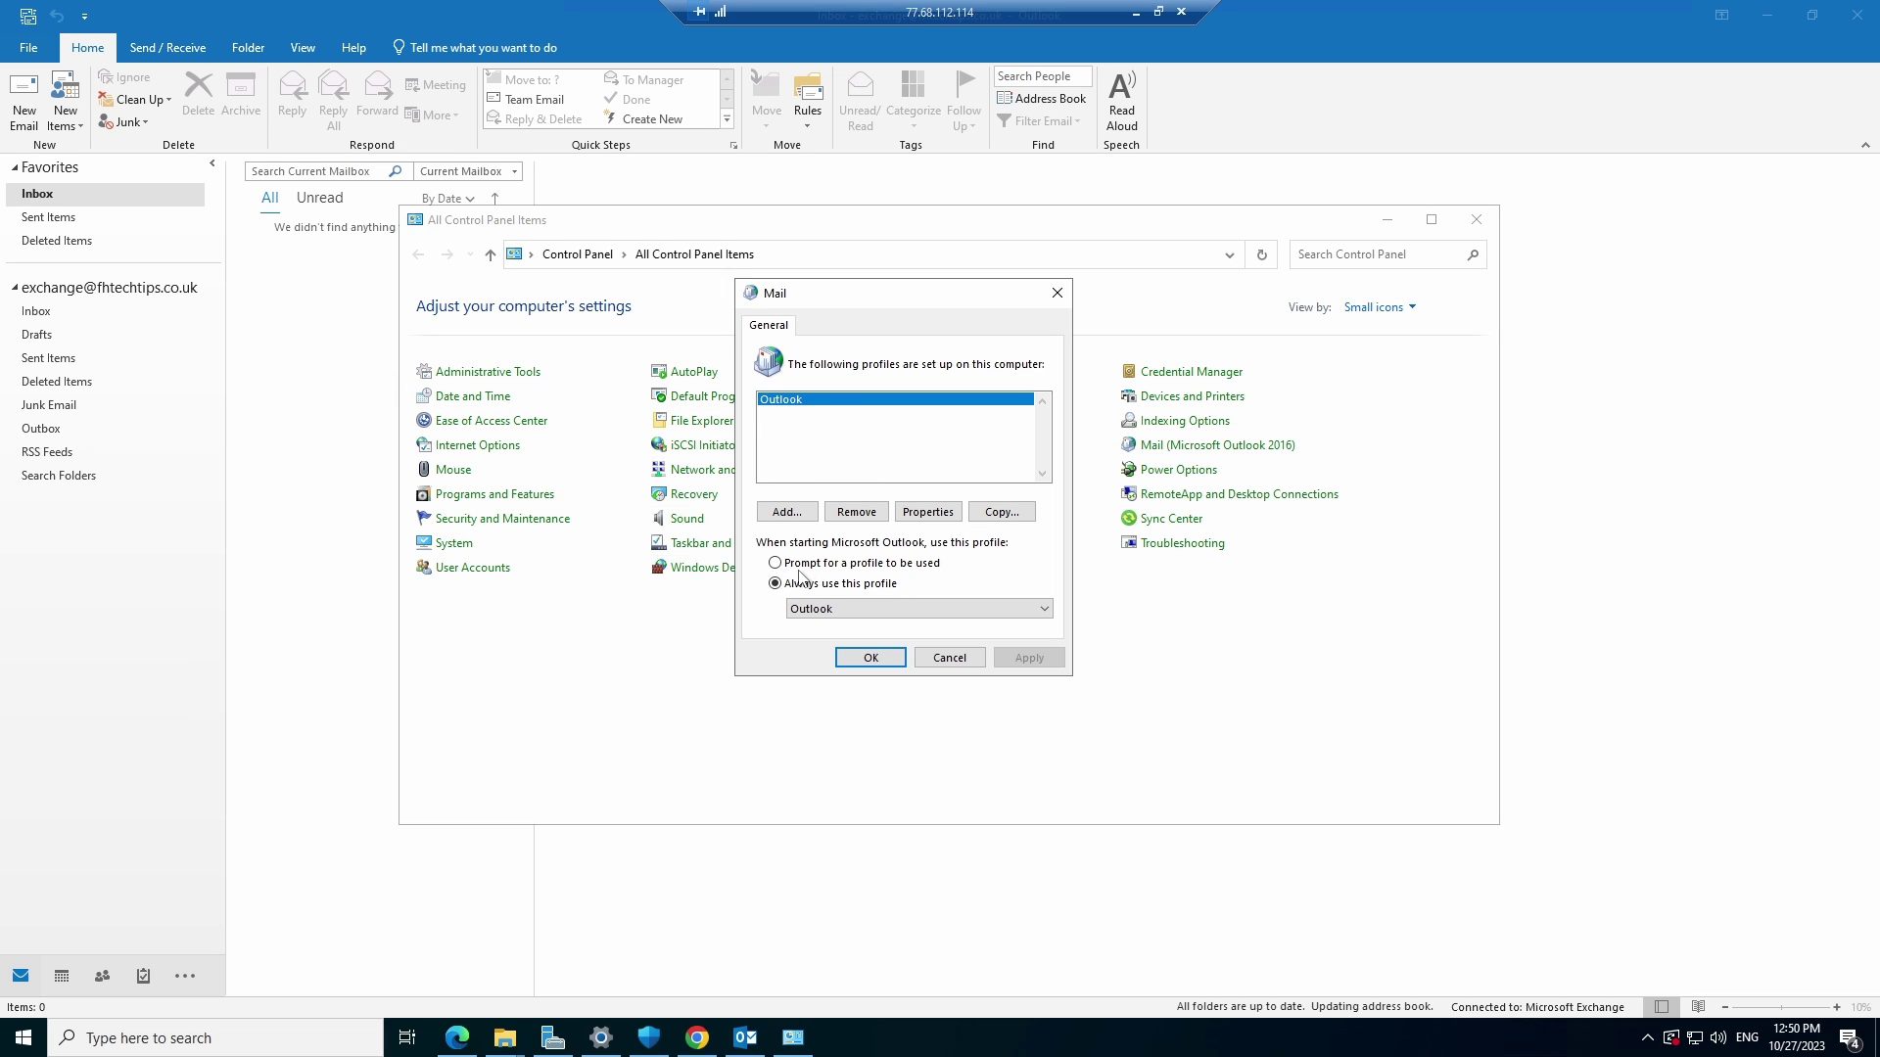
left_click(775, 564)
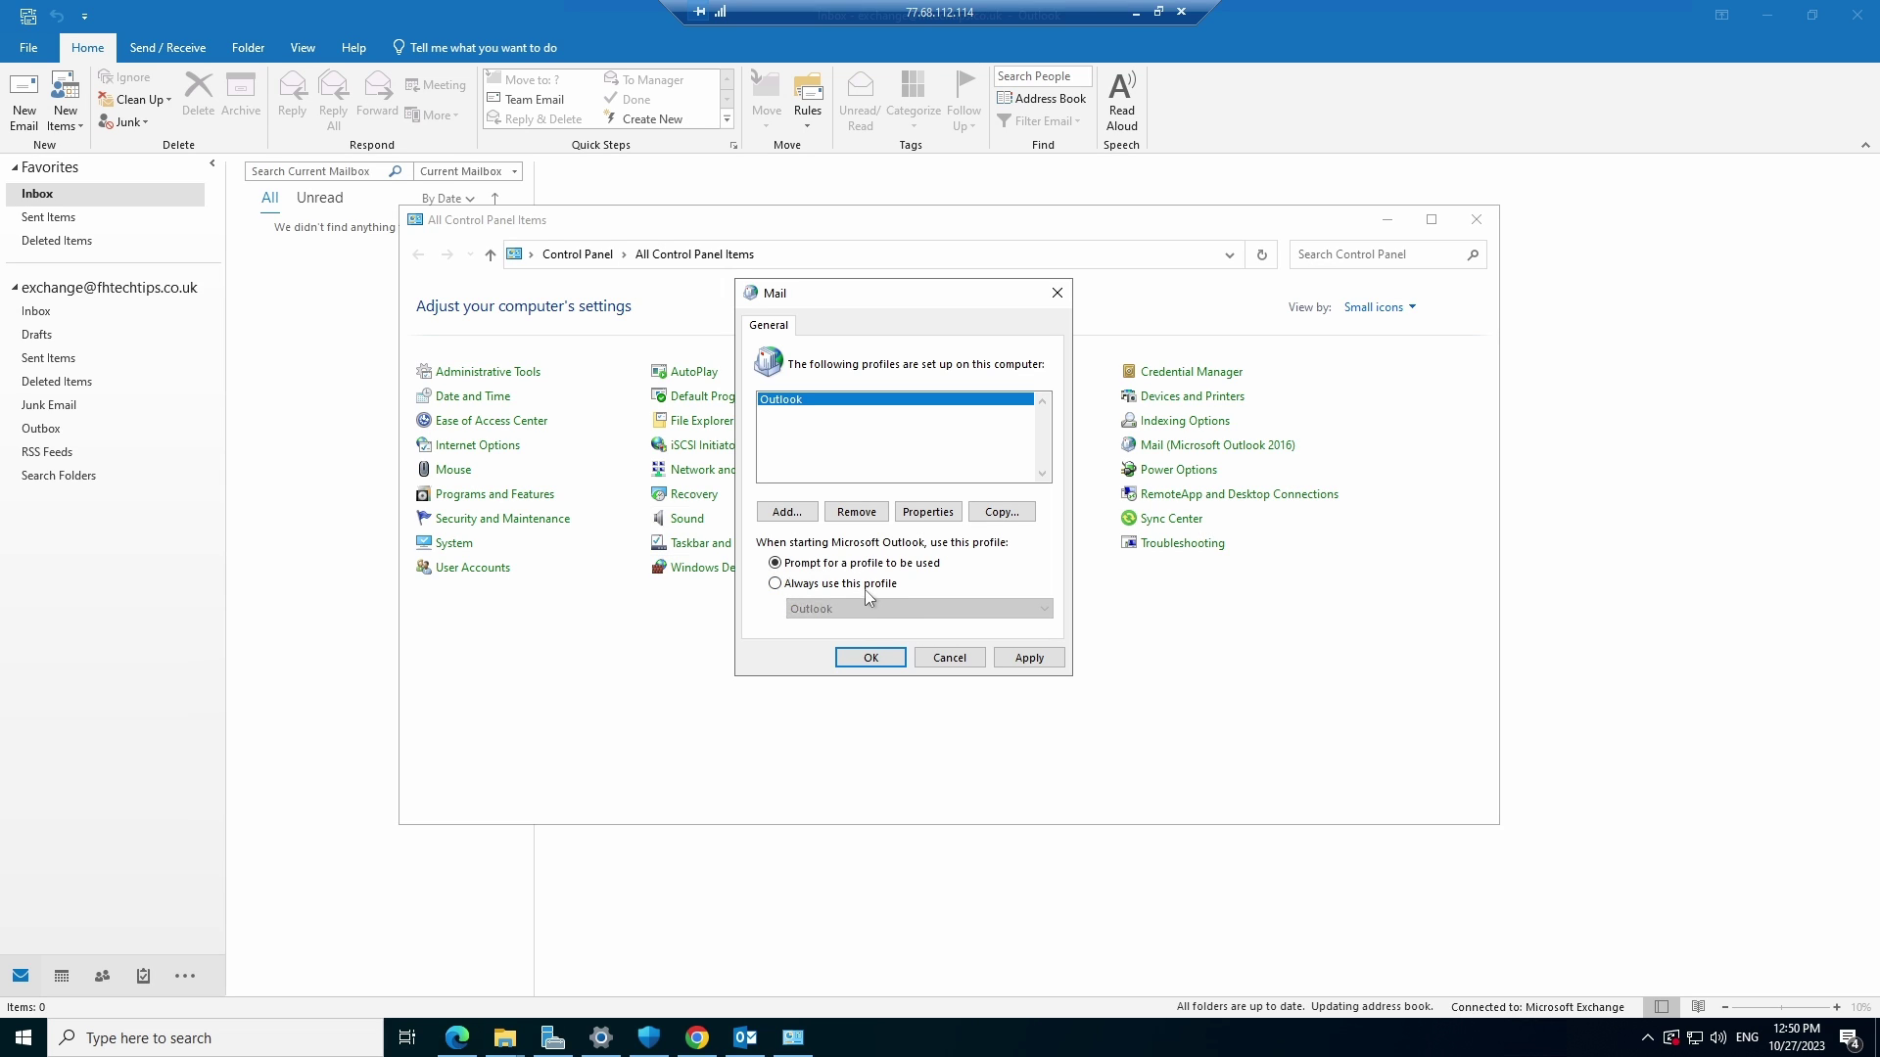
Add a new mail profile named 'Exchange test'
left_click(802, 513)
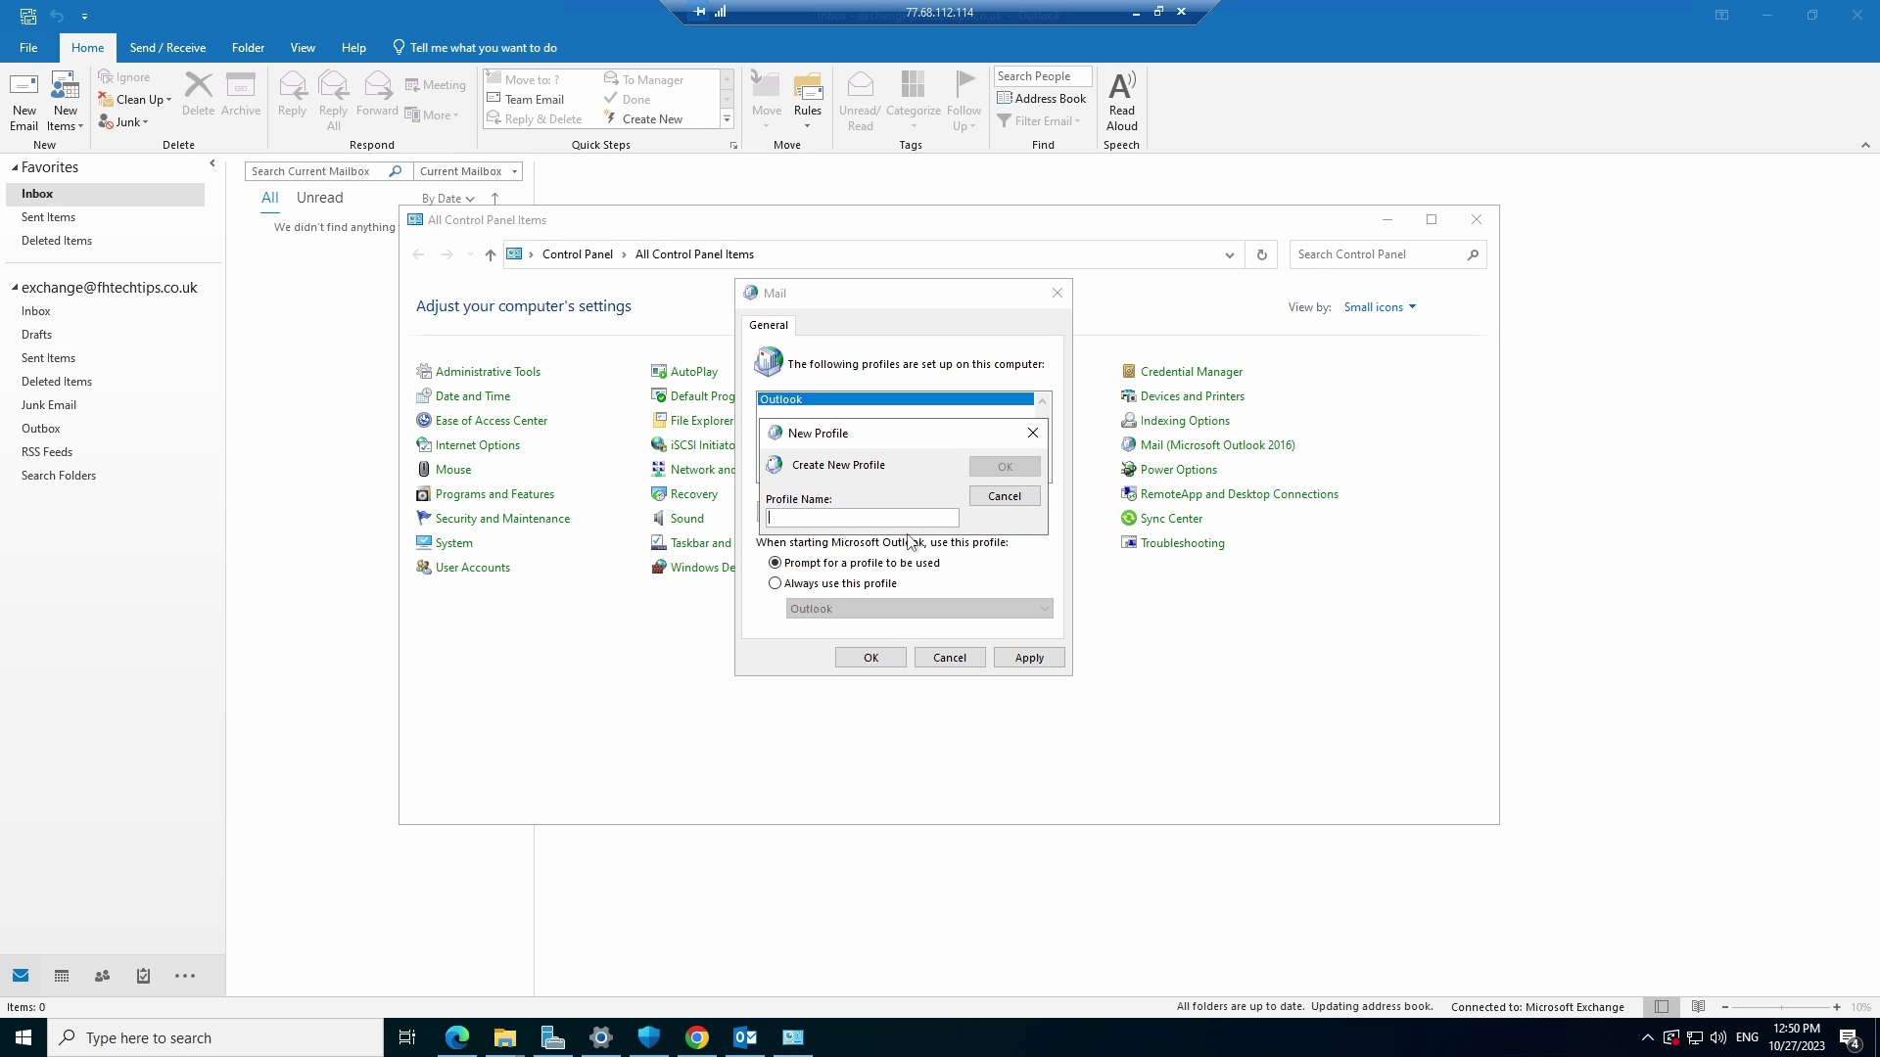
type("Ex")
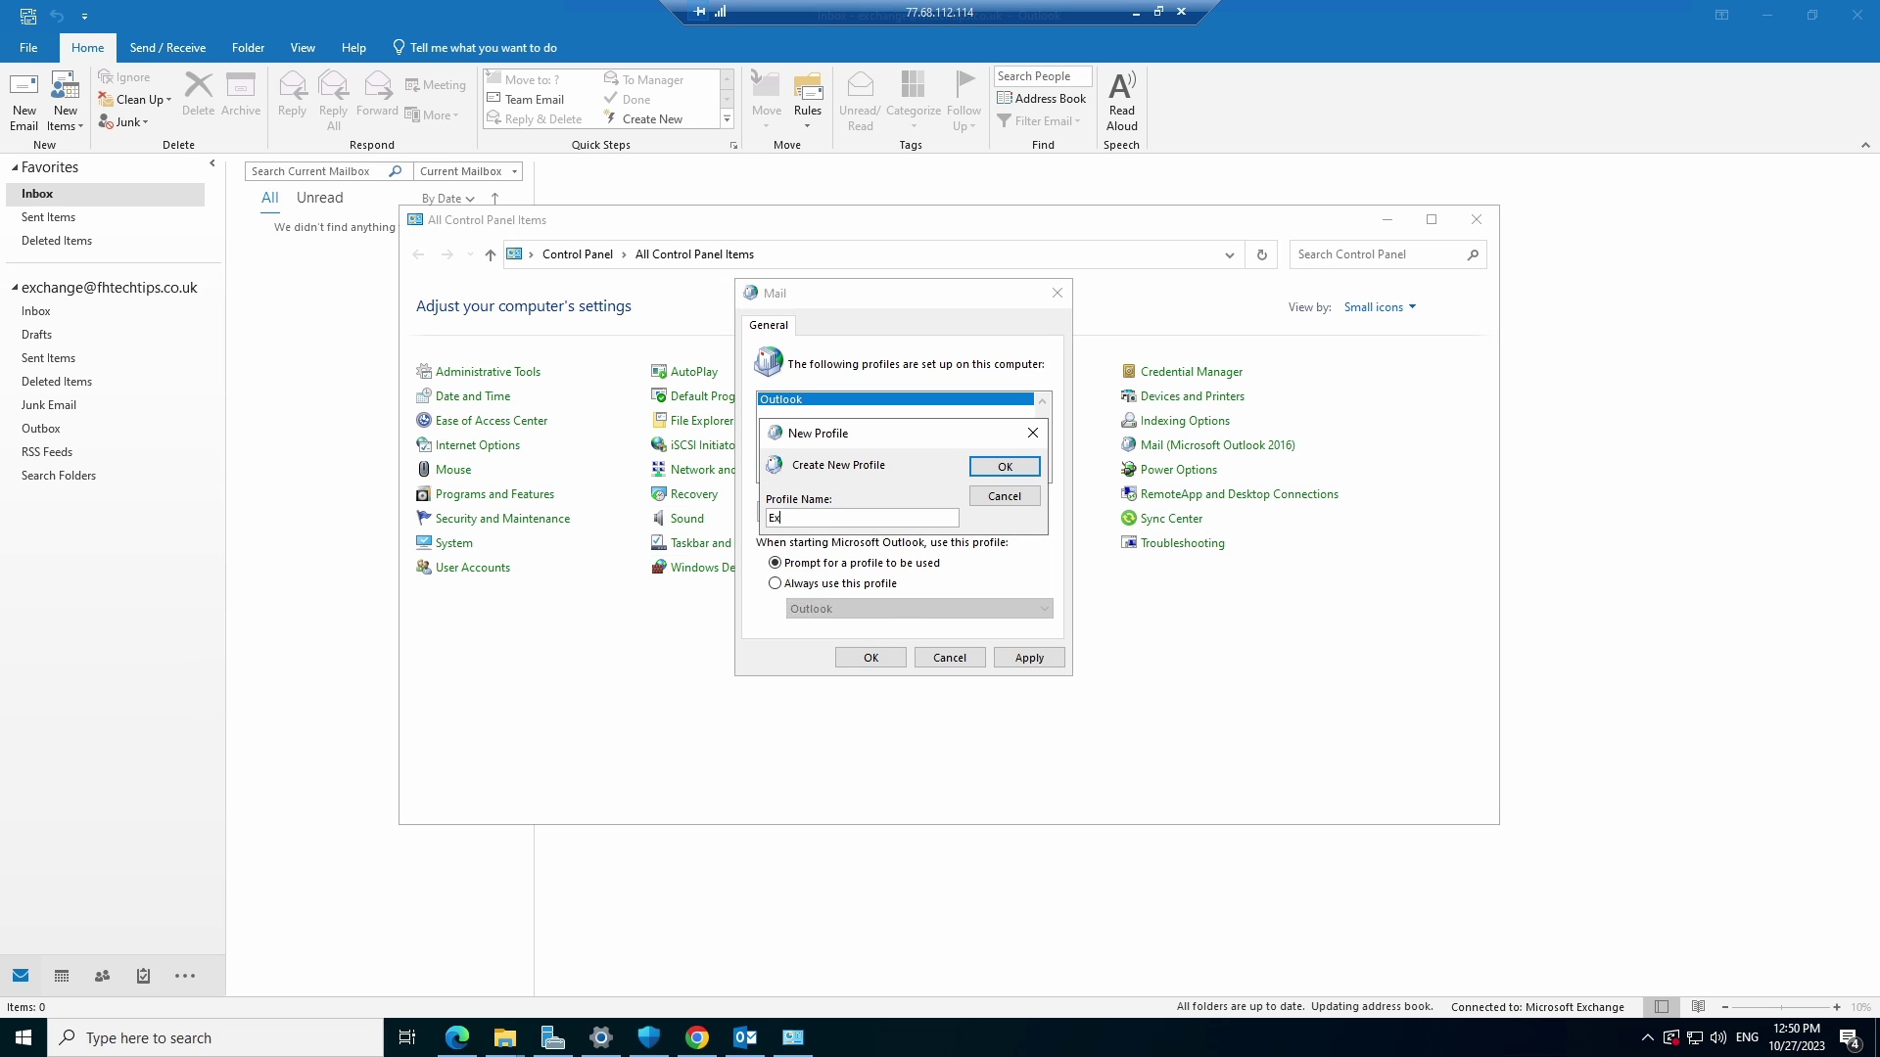
type("change test")
left_click(997, 468)
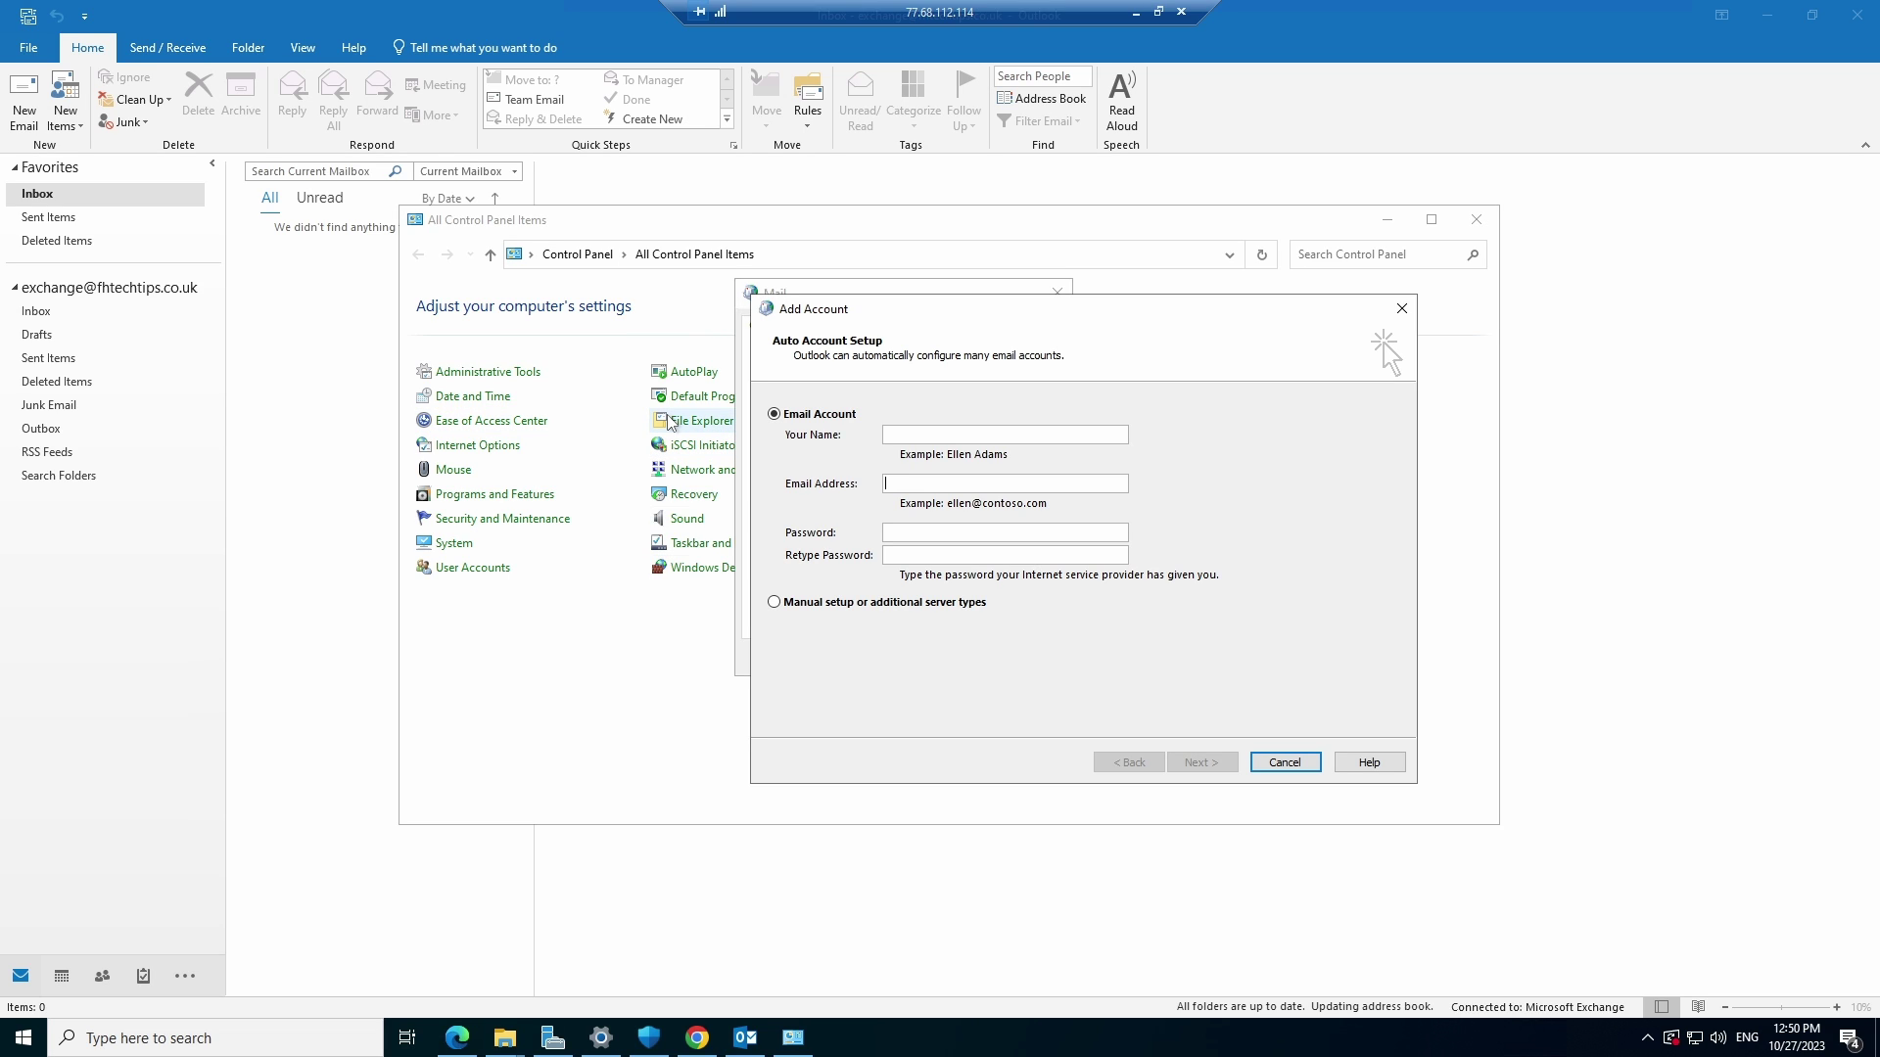
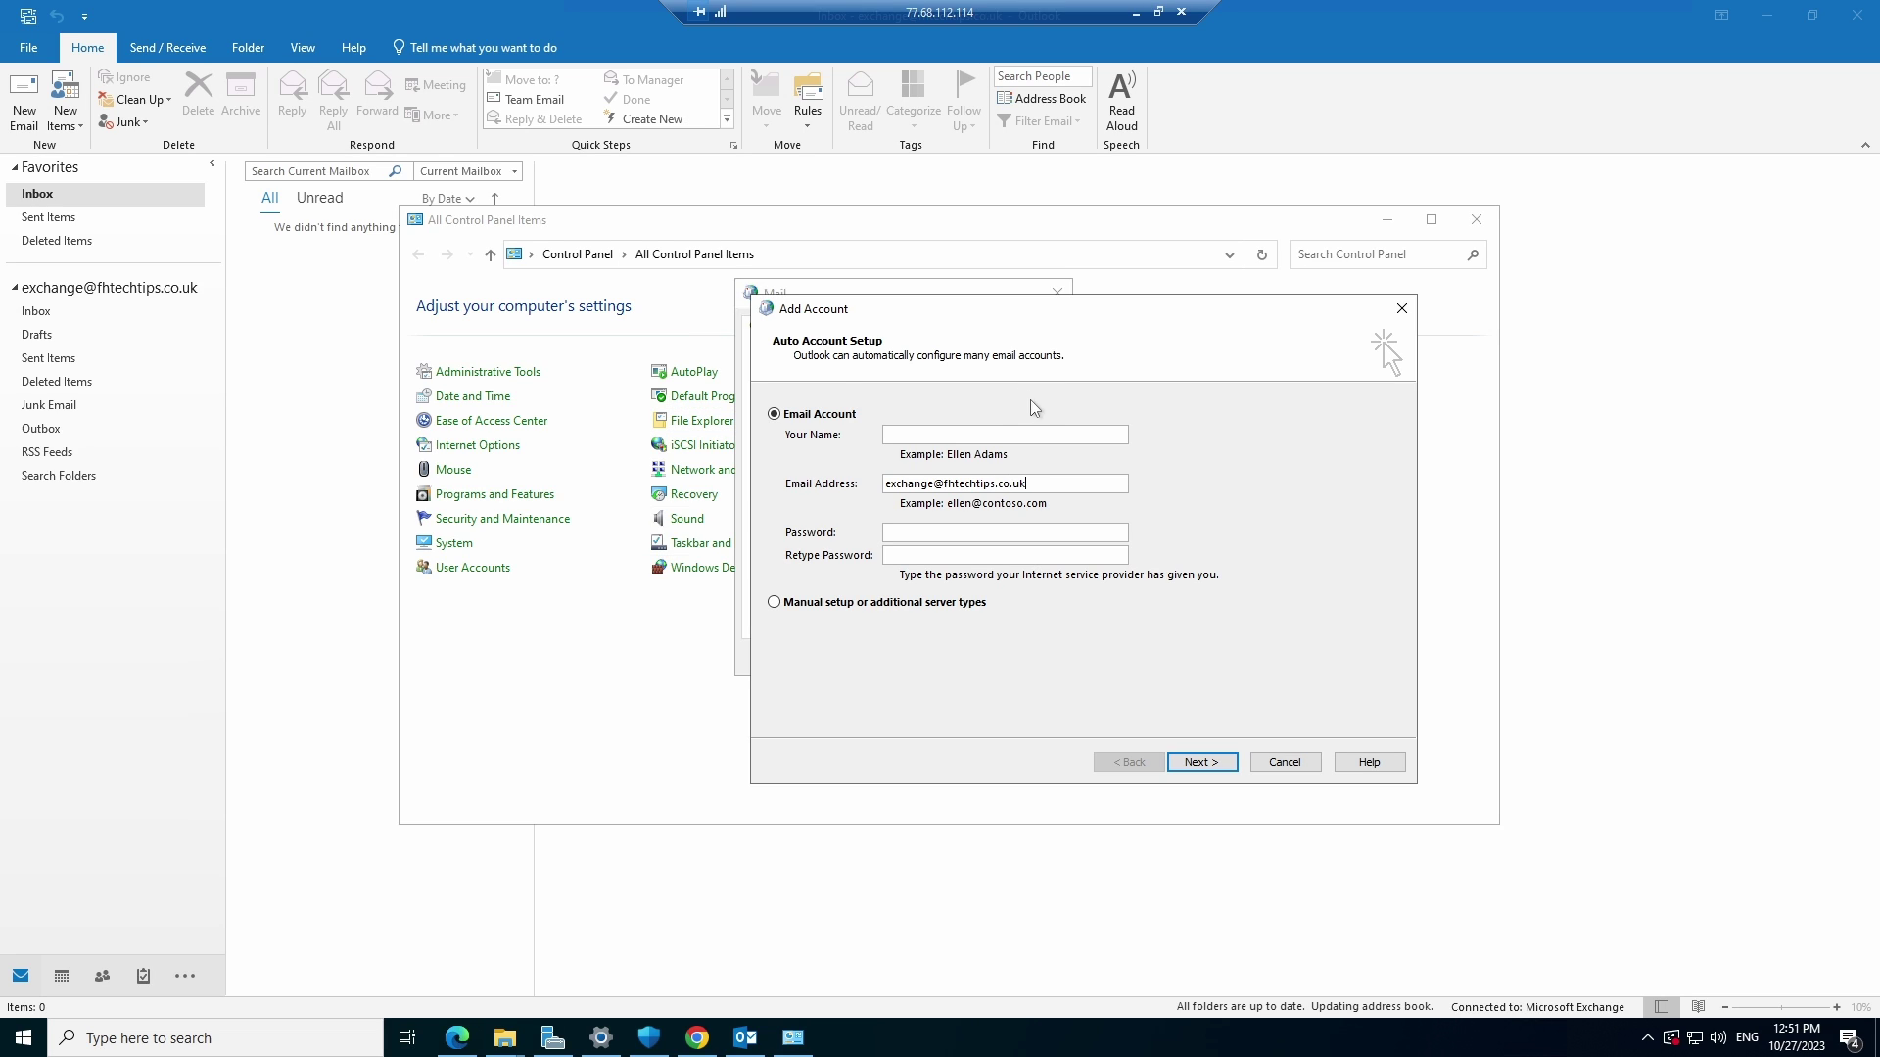
Fill in the mailbox address, the user's name and password, then run automatic configuration
left_click(1002, 434)
type("Tom")
key("Tab")
key("Tab")
type("****************")
type("****************")
left_click(1204, 768)
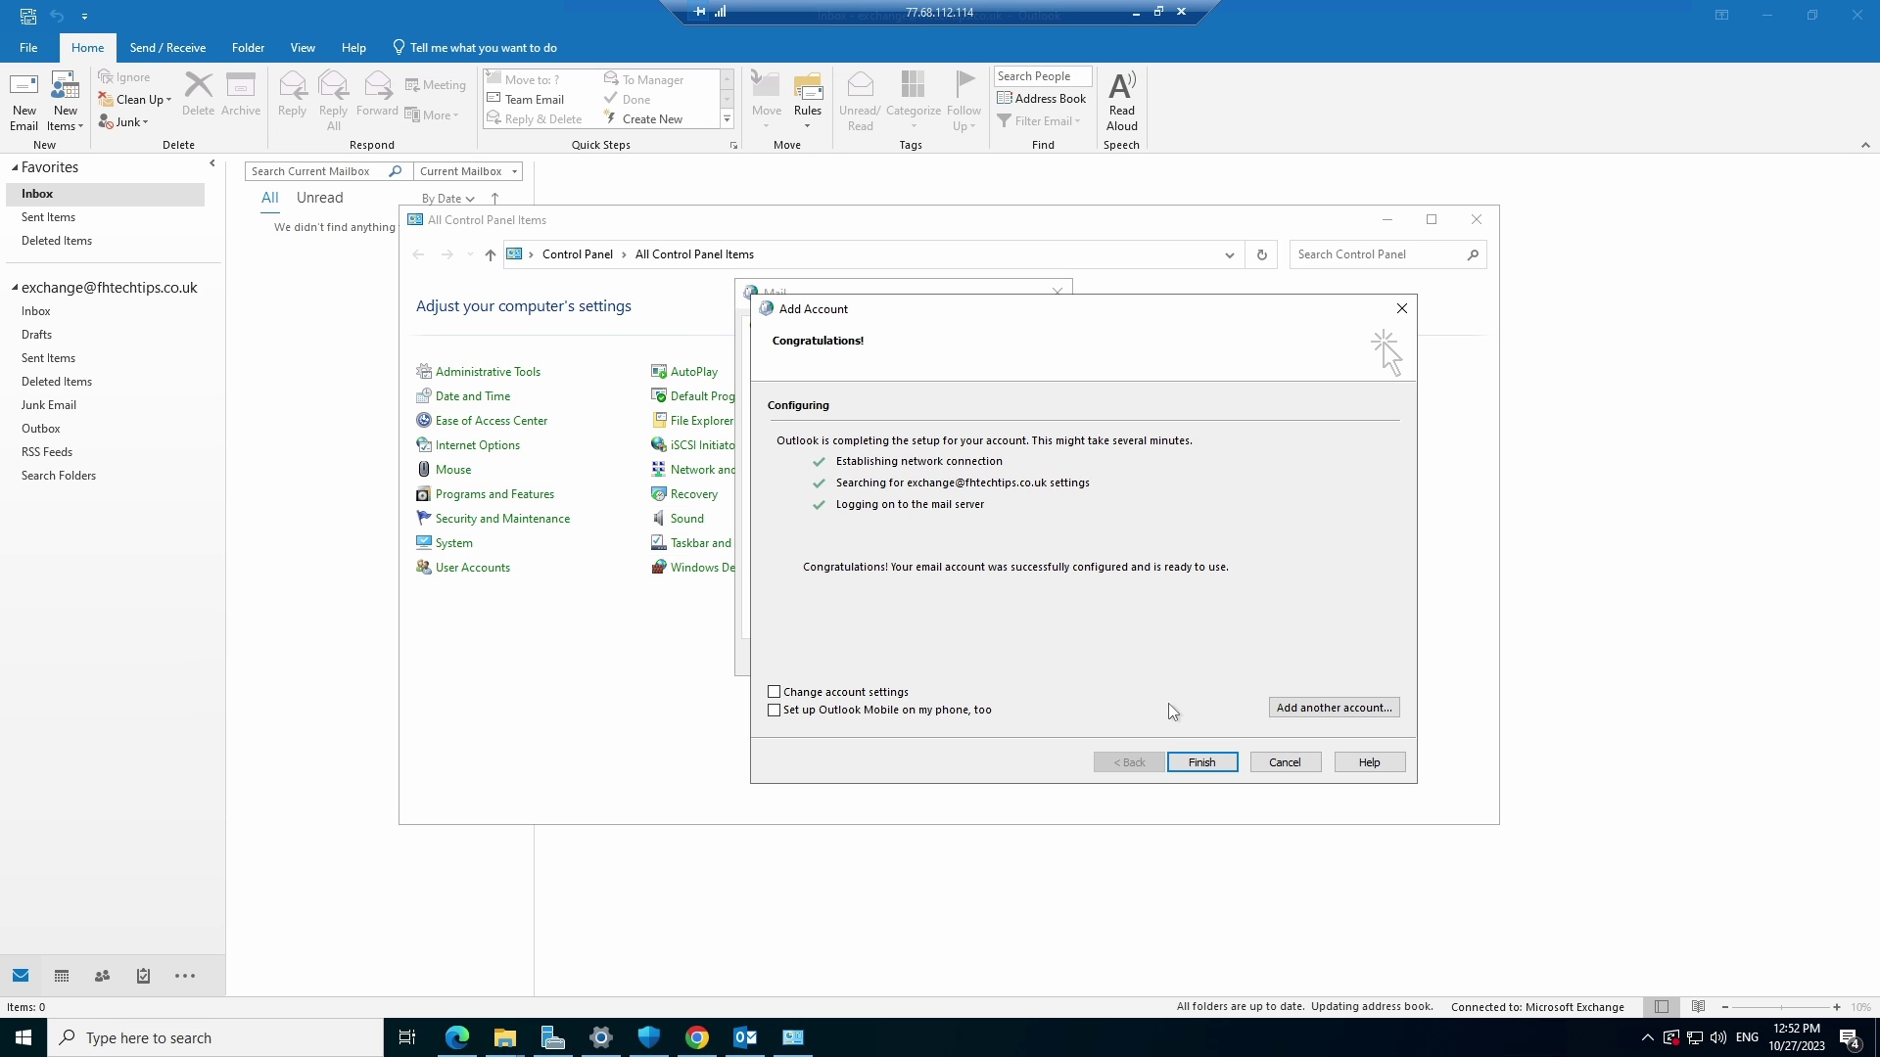
Finish the account setup, select Exchange test in the profile list, and apply the setting
left_click(1195, 768)
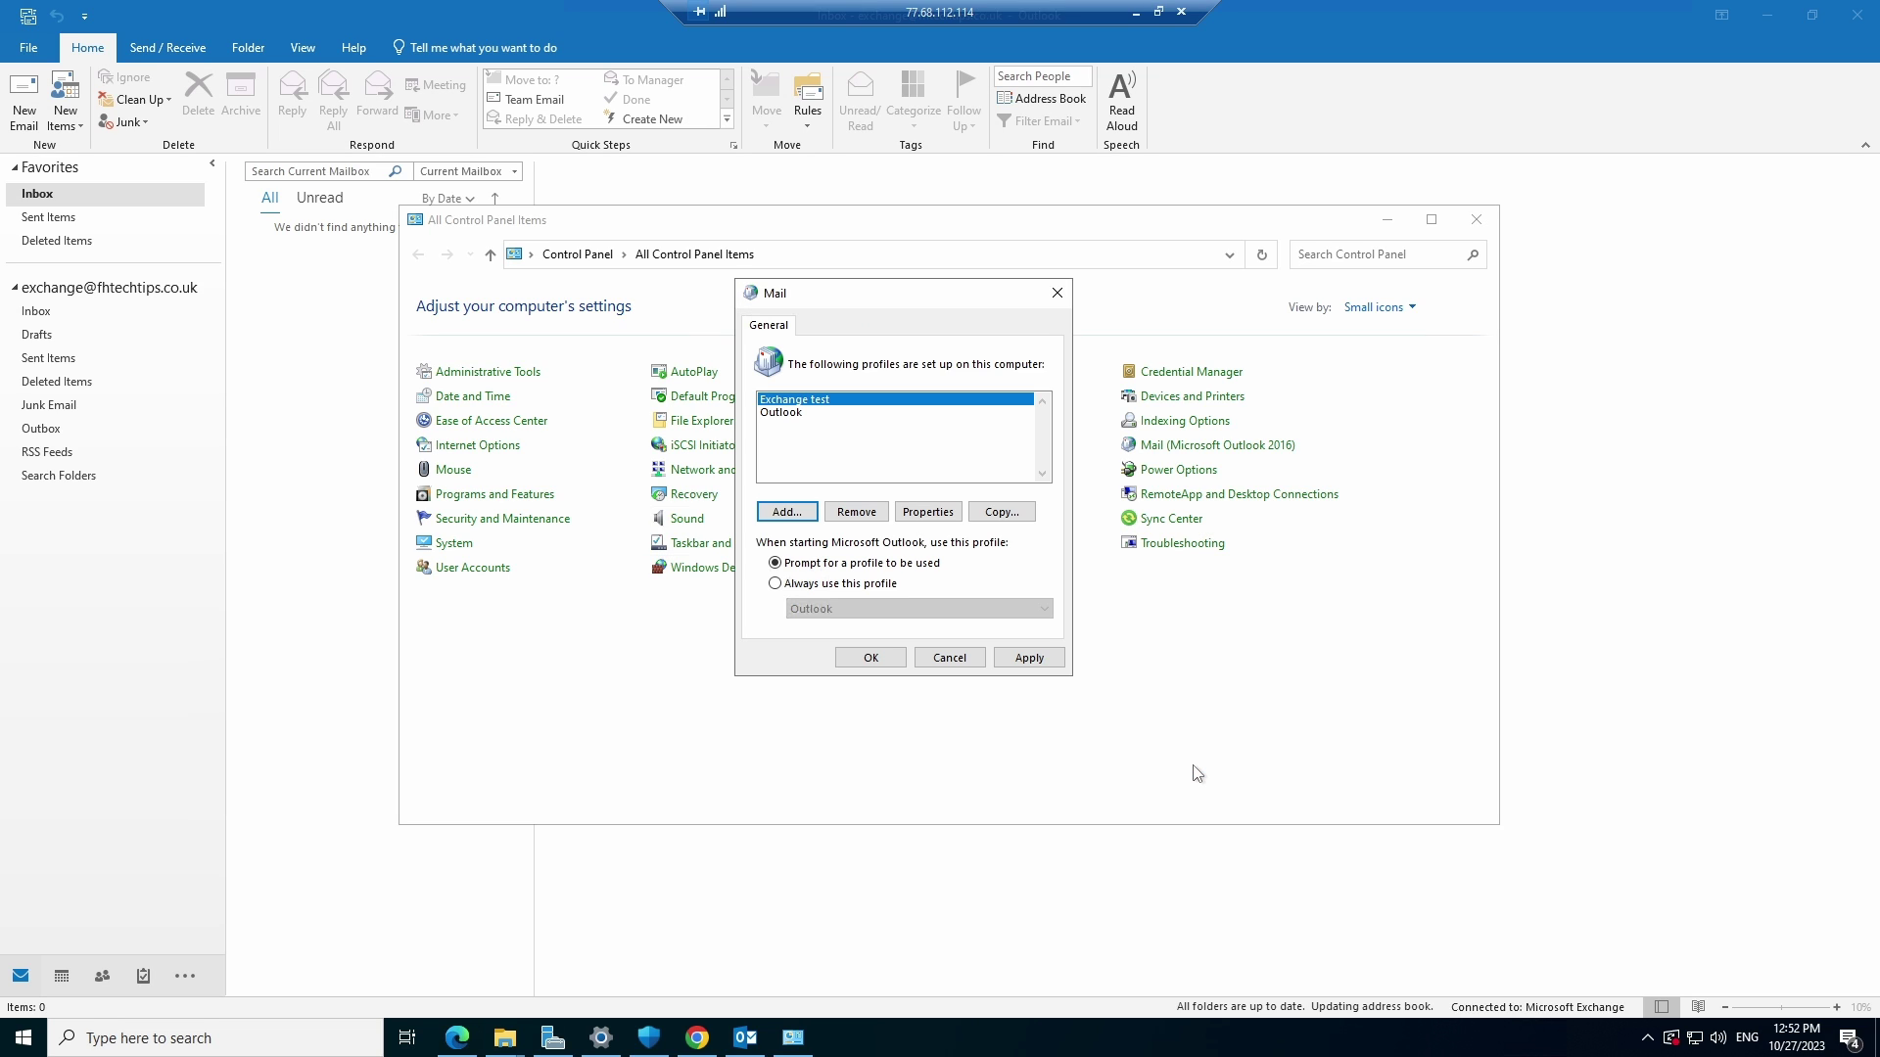
left_click(817, 400)
left_click(1043, 664)
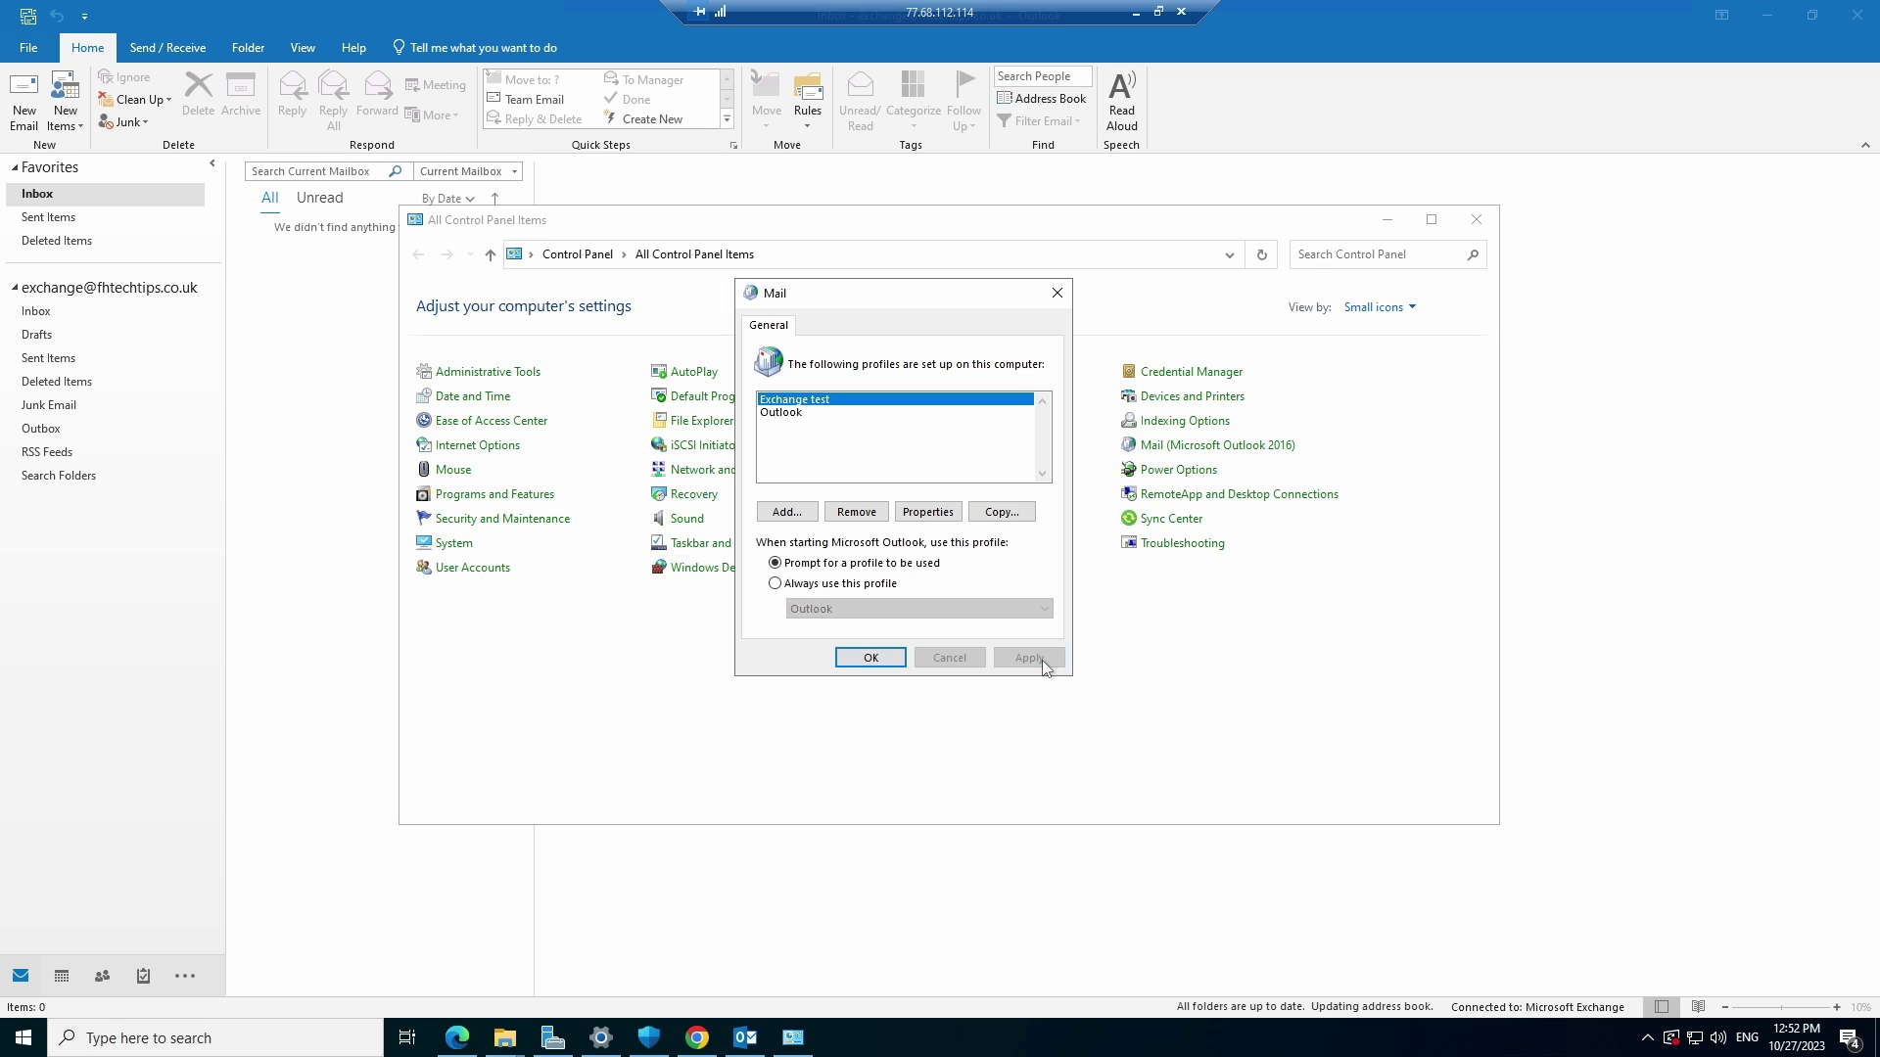
left_click(888, 659)
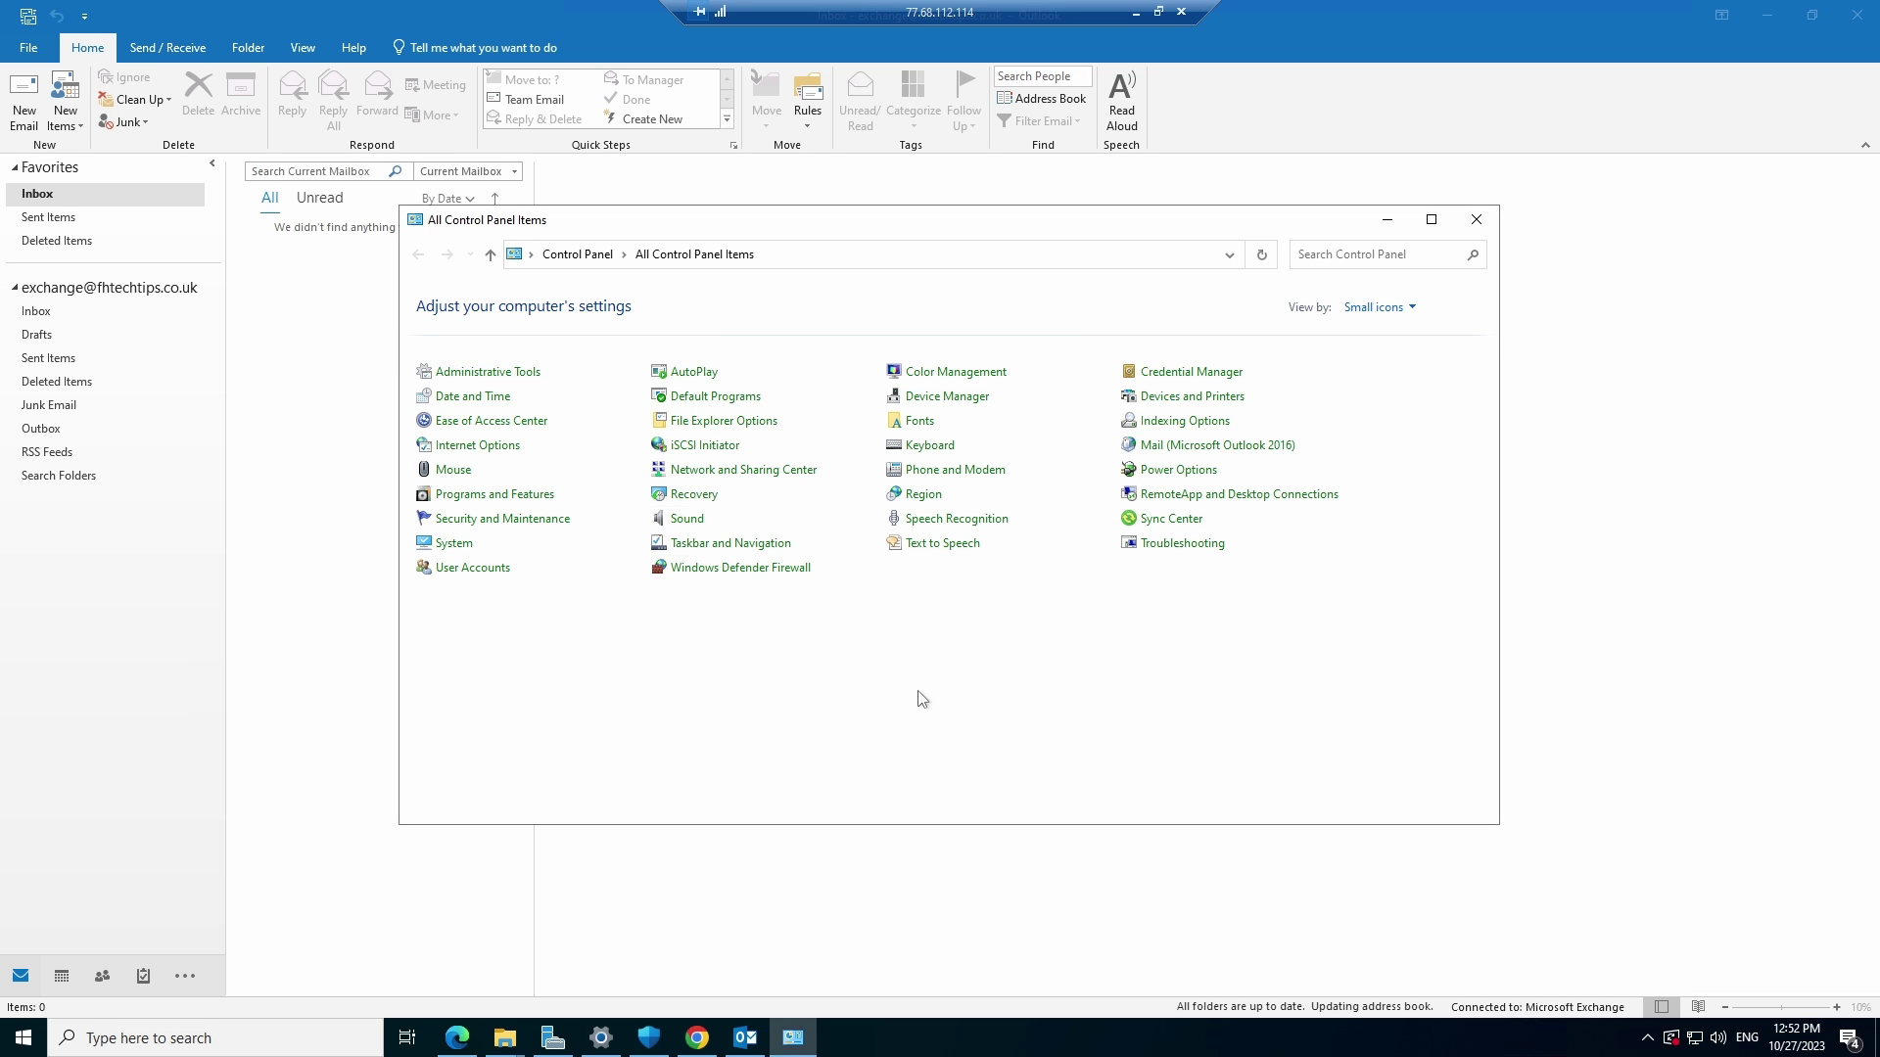
Close the running Outlook and relaunch it by searching 'outlook'
left_click(1641, 9)
left_click(1857, 14)
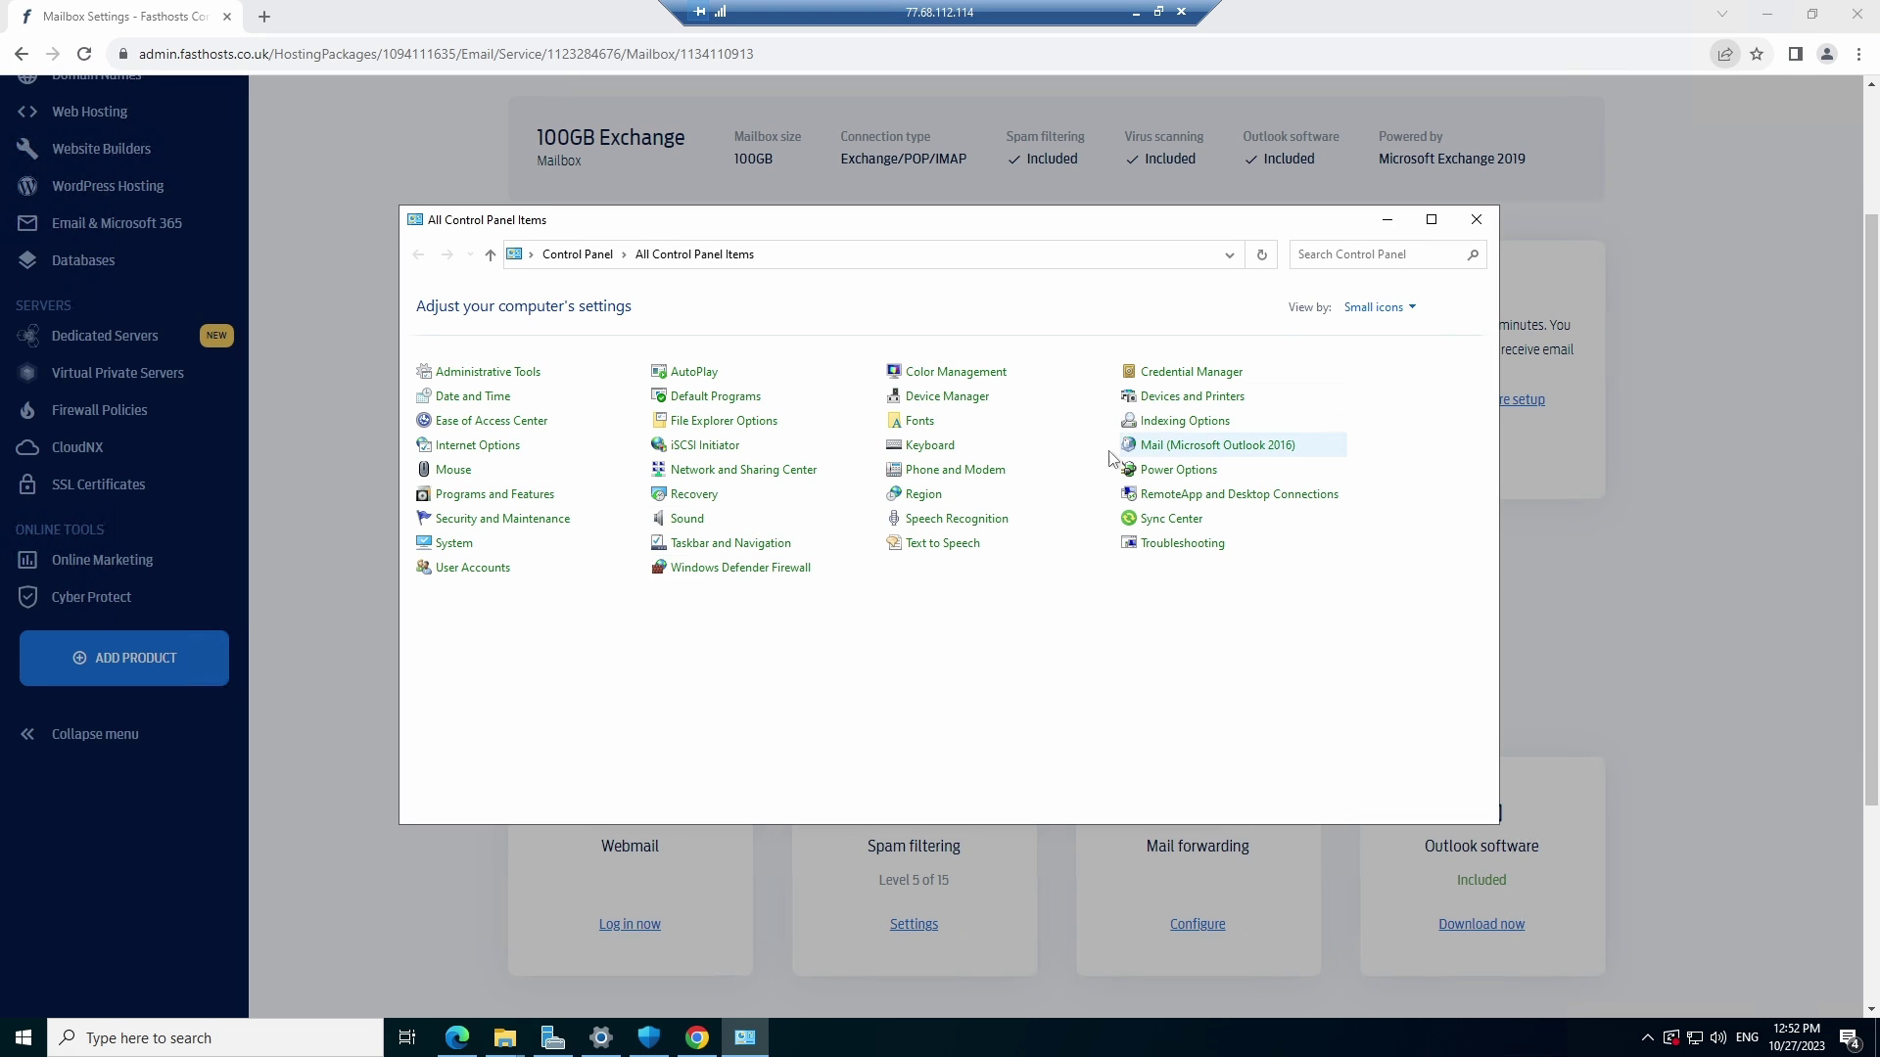
left_click(294, 1038)
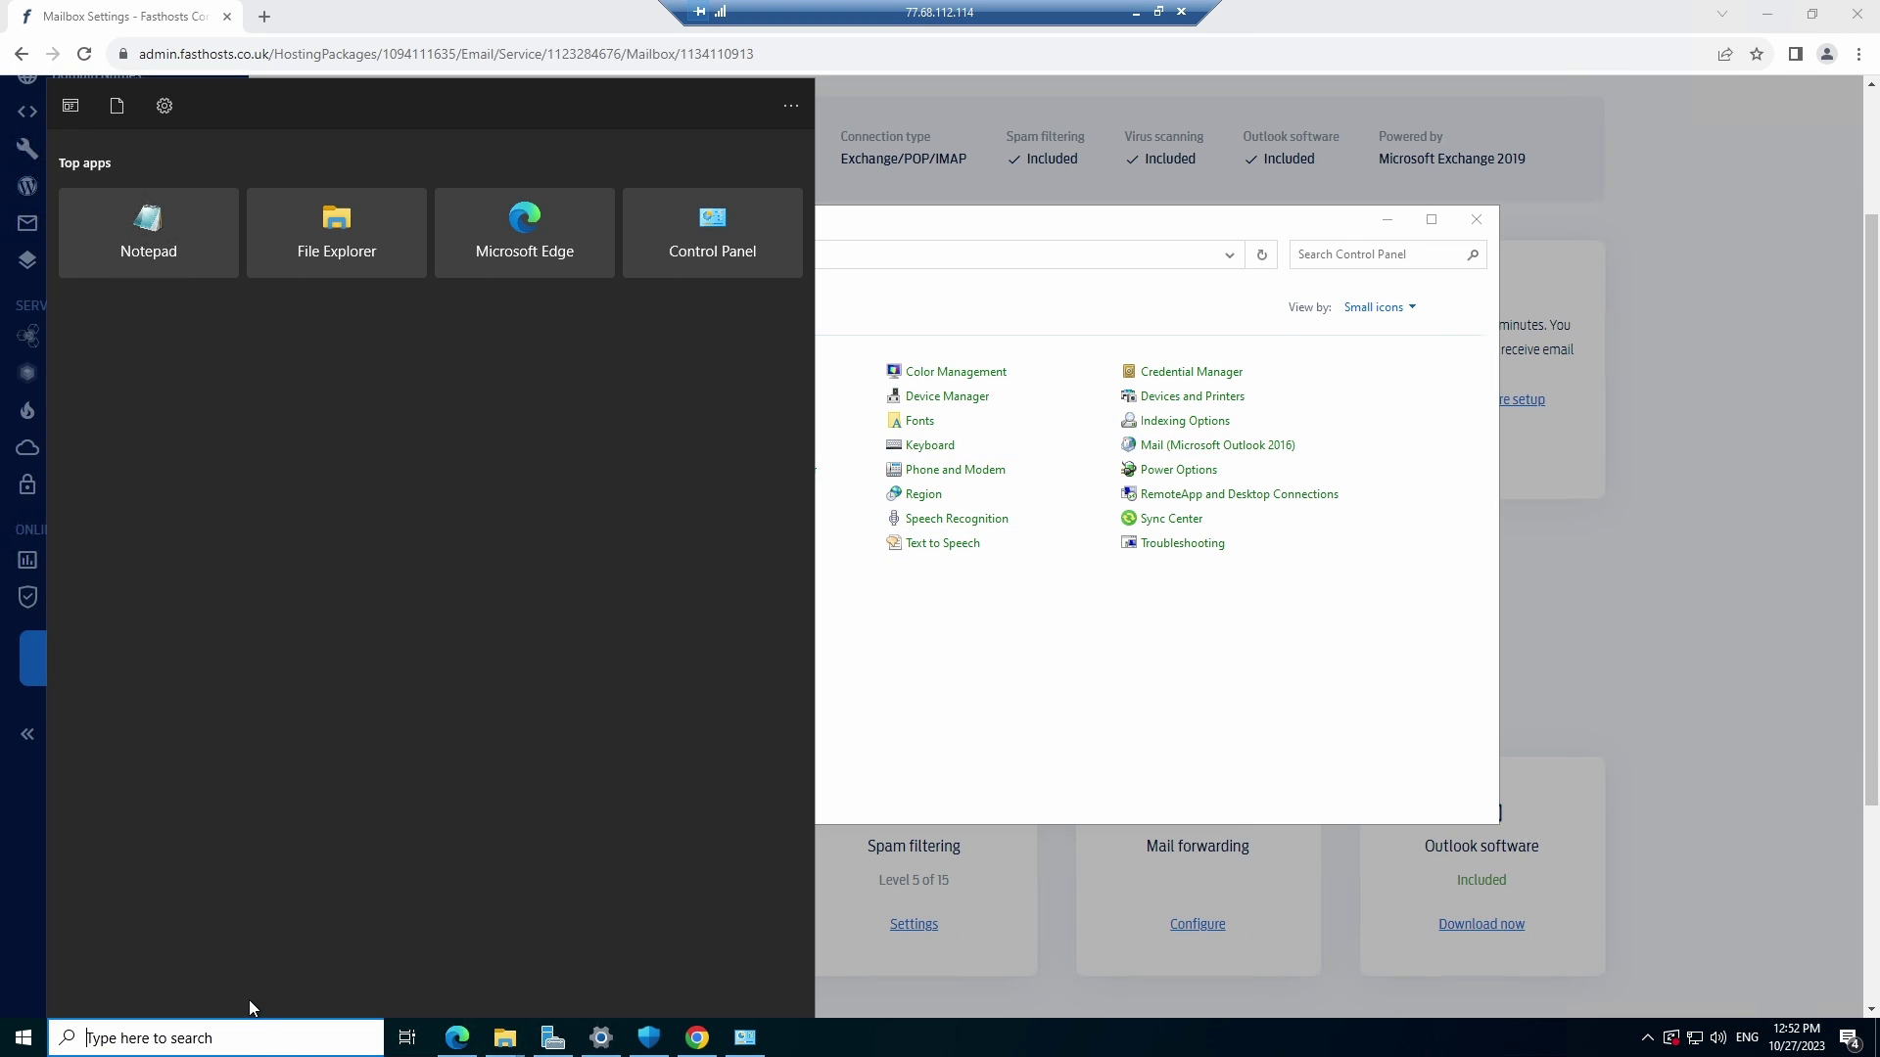
type("outlook")
left_click(237, 186)
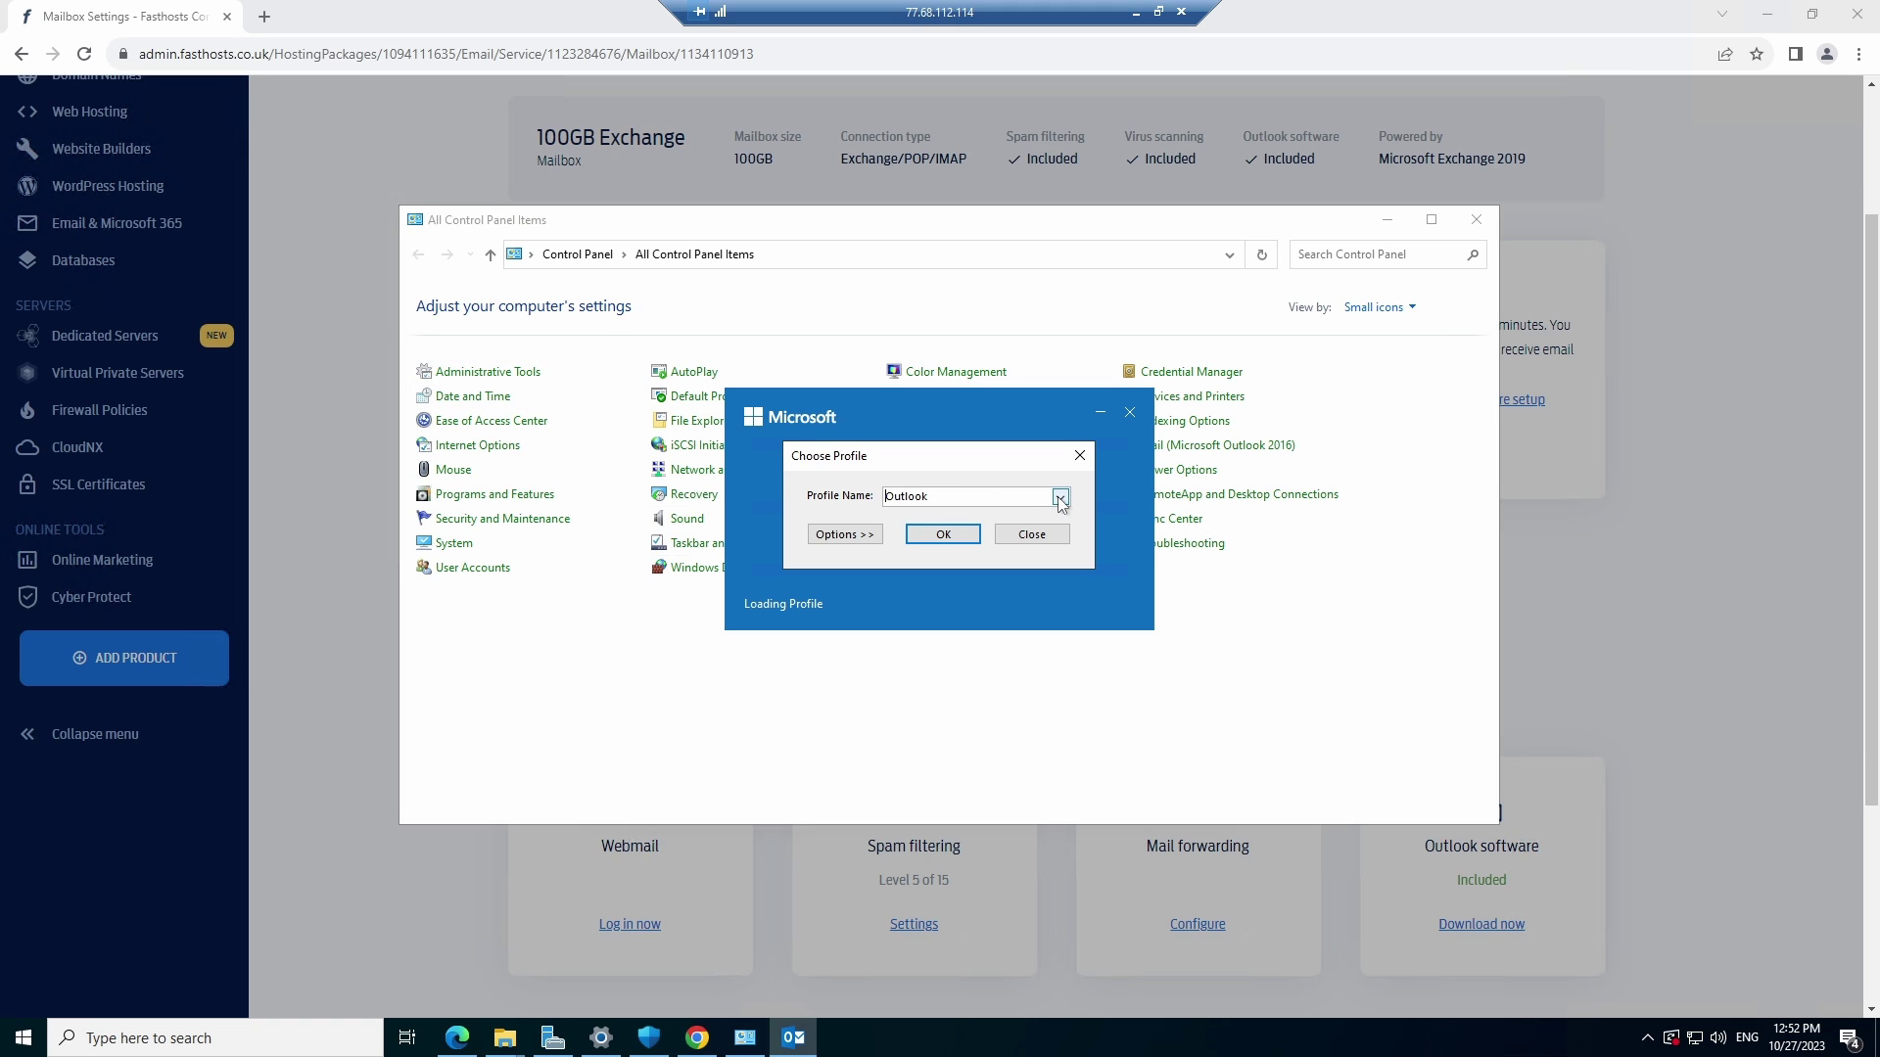
Choose the Exchange test profile at the startup prompt and start Outlook with it
left_click(1060, 496)
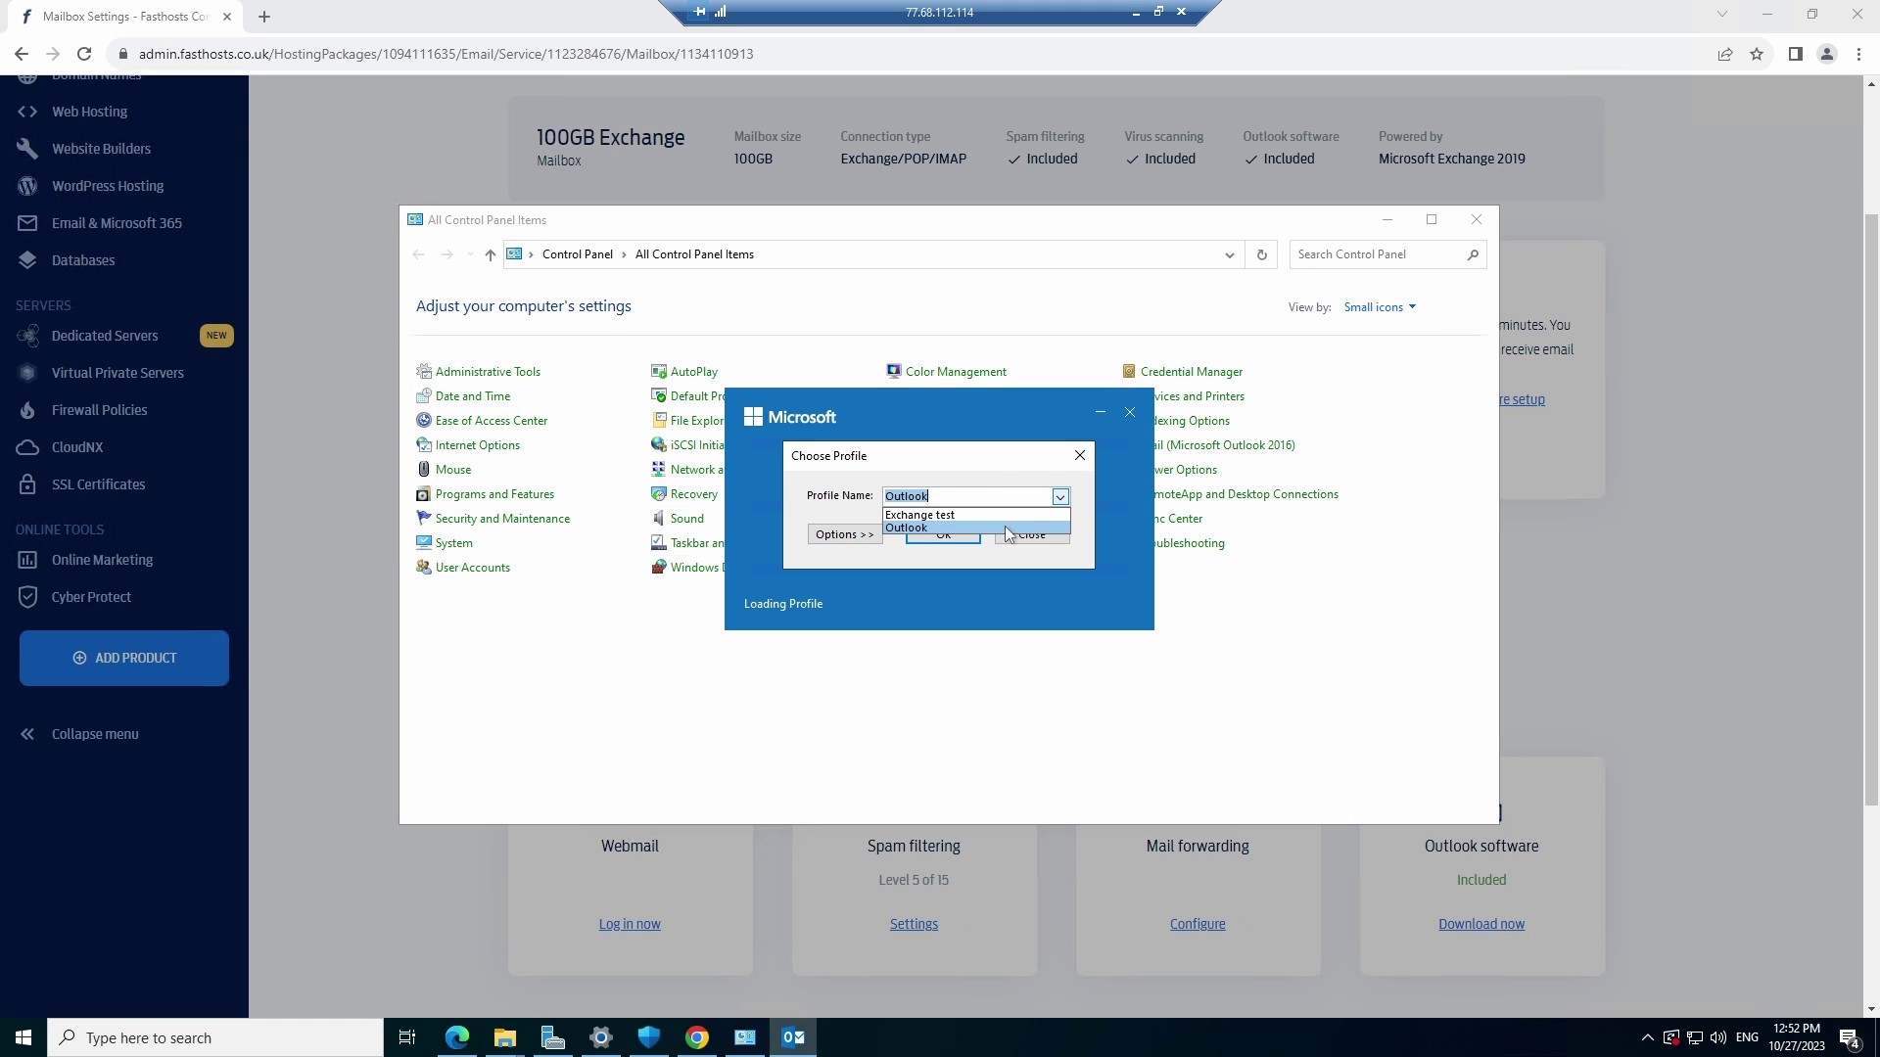
left_click(964, 514)
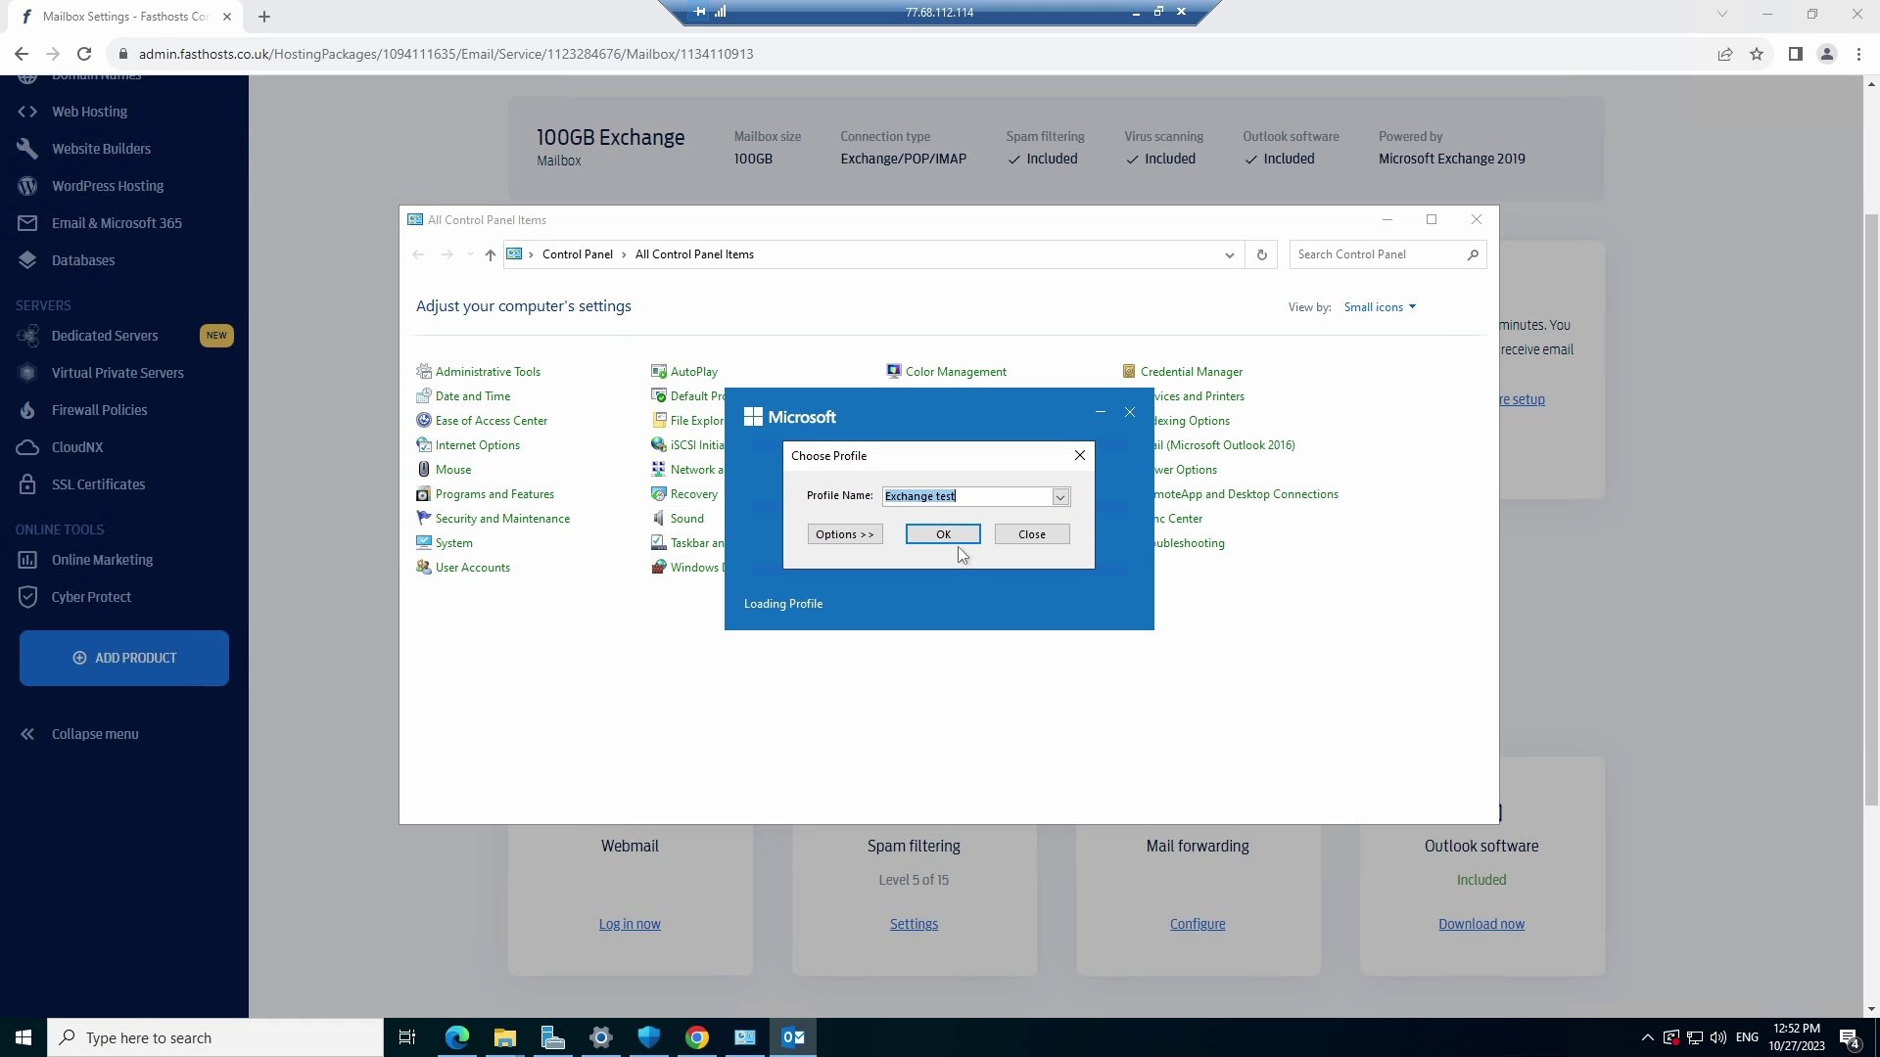
left_click(955, 535)
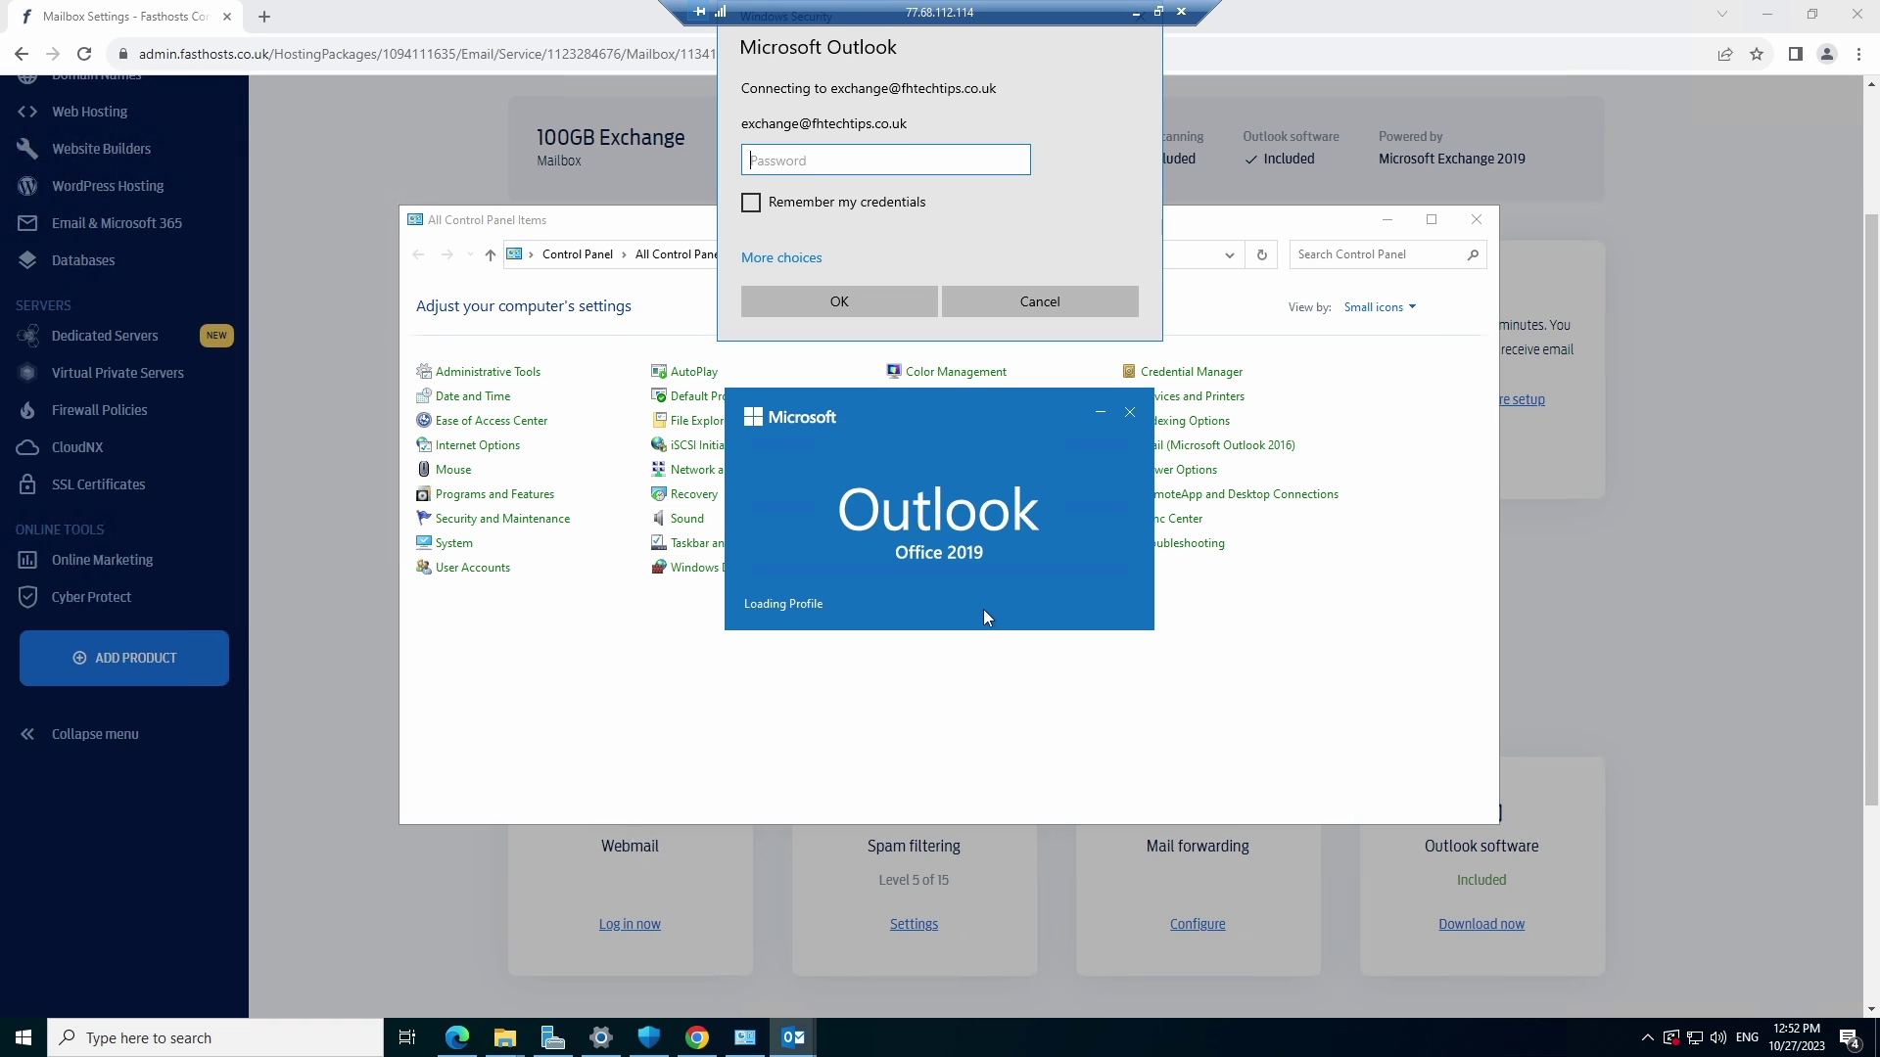
Enter the mailbox account password in the Outlook credentials prompt and submit it
type("••••••••••••••••••")
left_click(844, 311)
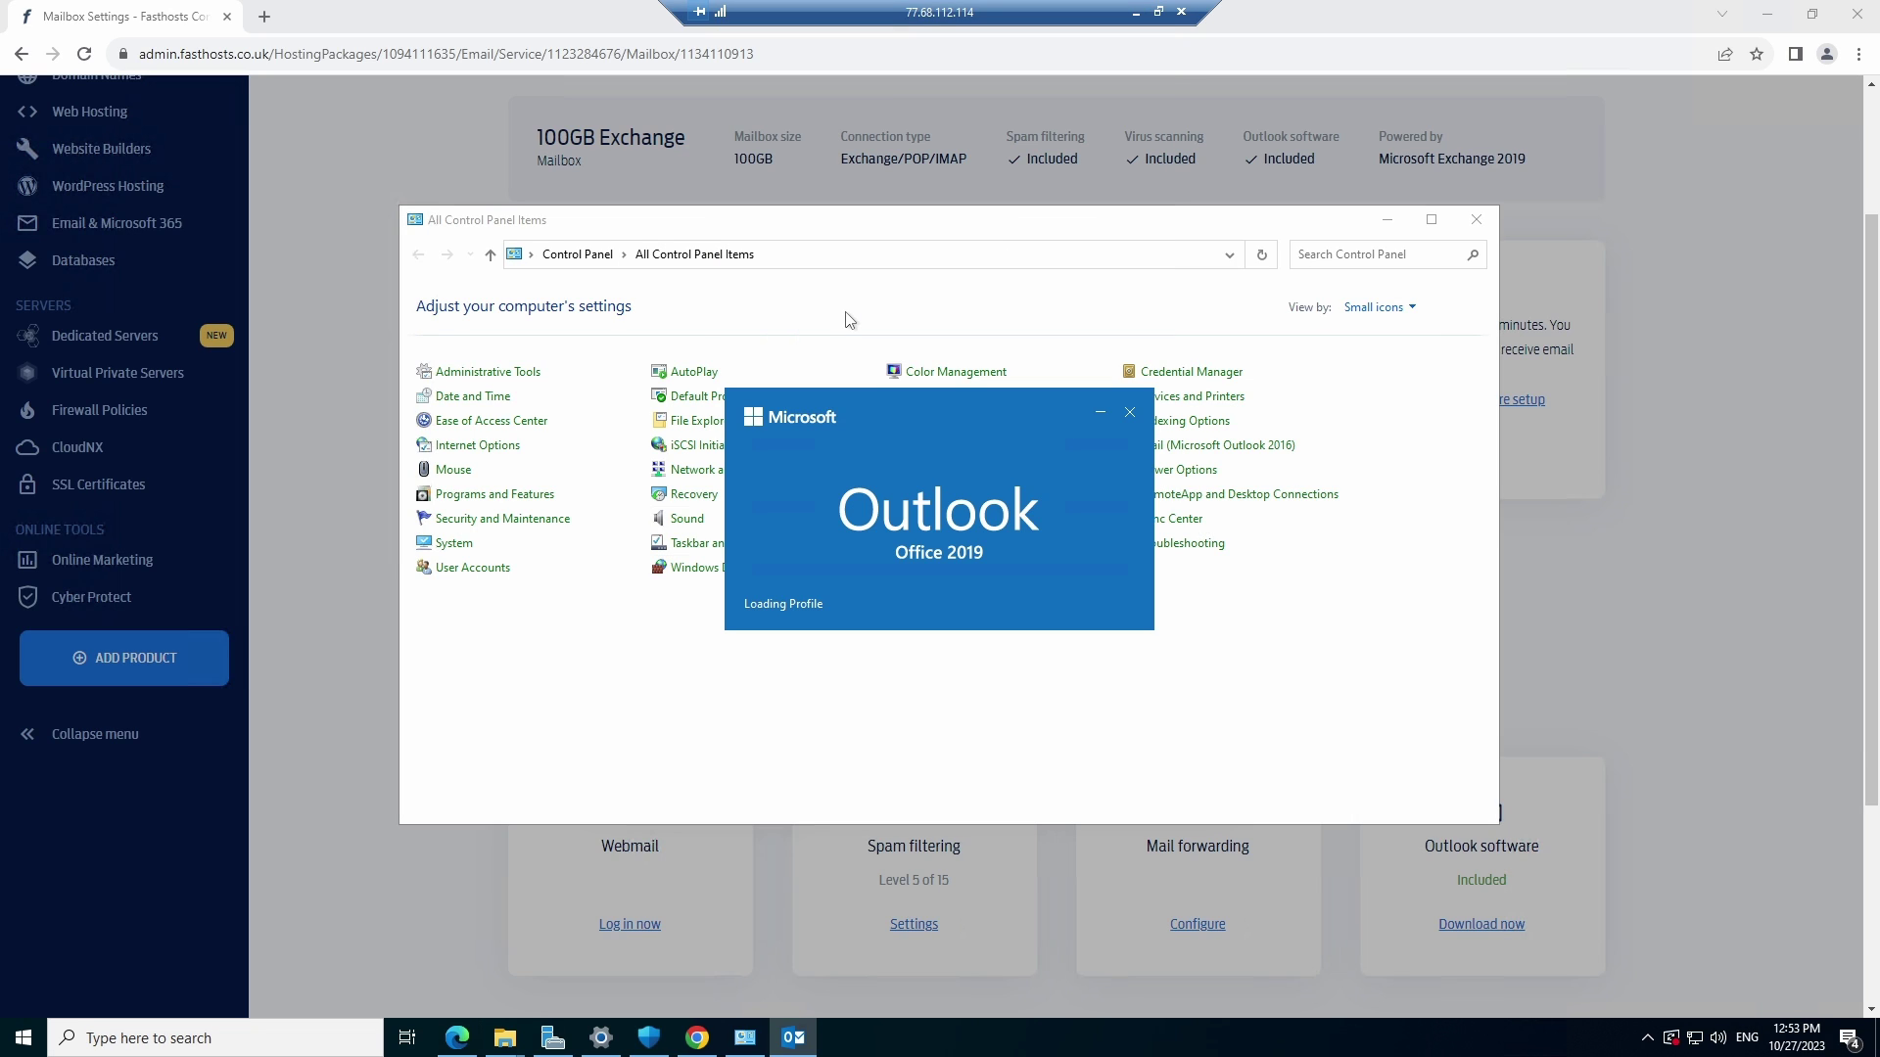